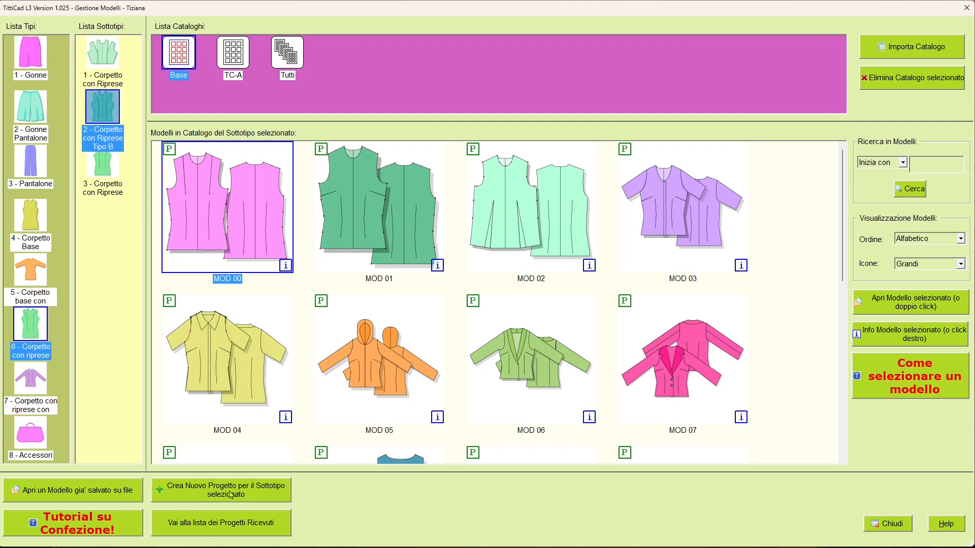
# Create a new project for the subtype 2 - Corpetto con Riprese Tipo B using guided creation.
pyautogui.click(262, 497)
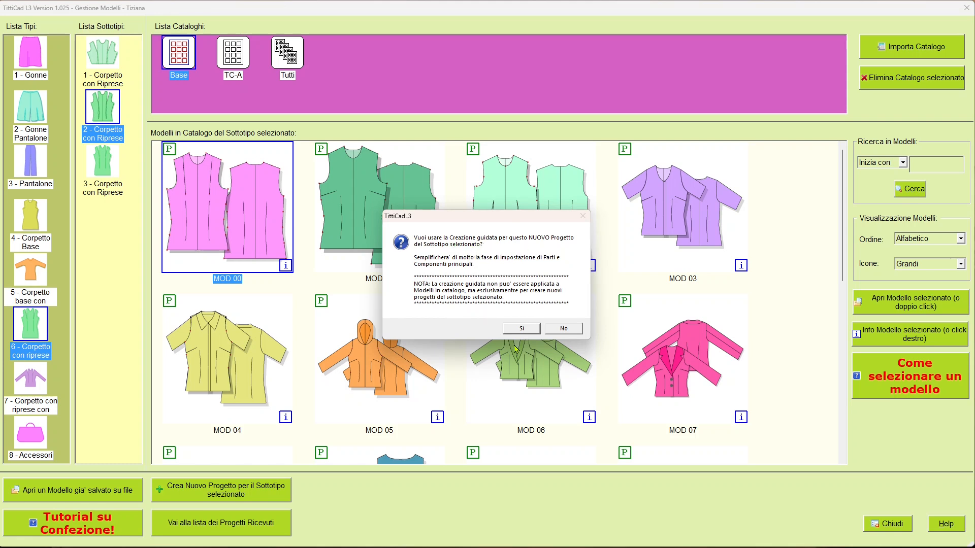
pyautogui.click(528, 331)
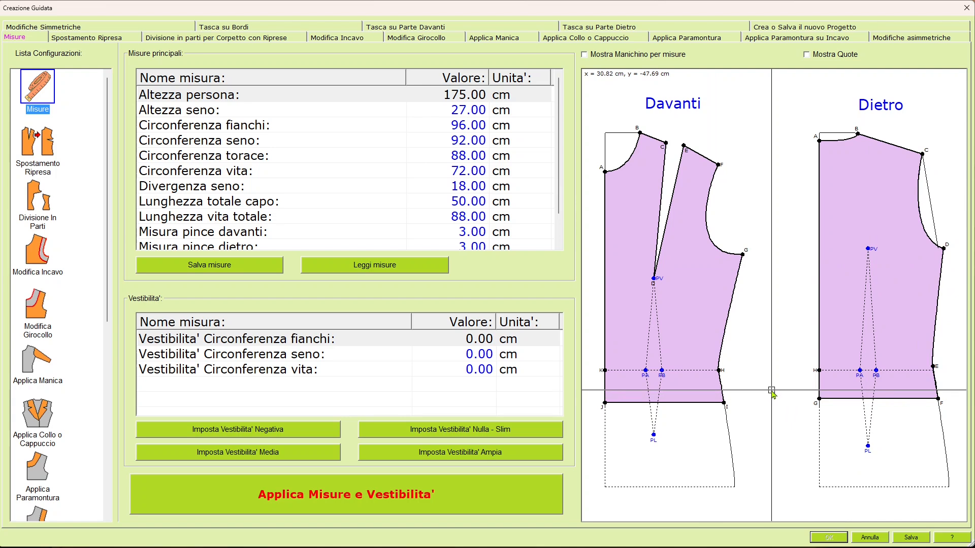
# Lower the armholes of the front and back bodice by 5 cm, following the side seam line.
pyautogui.click(44, 251)
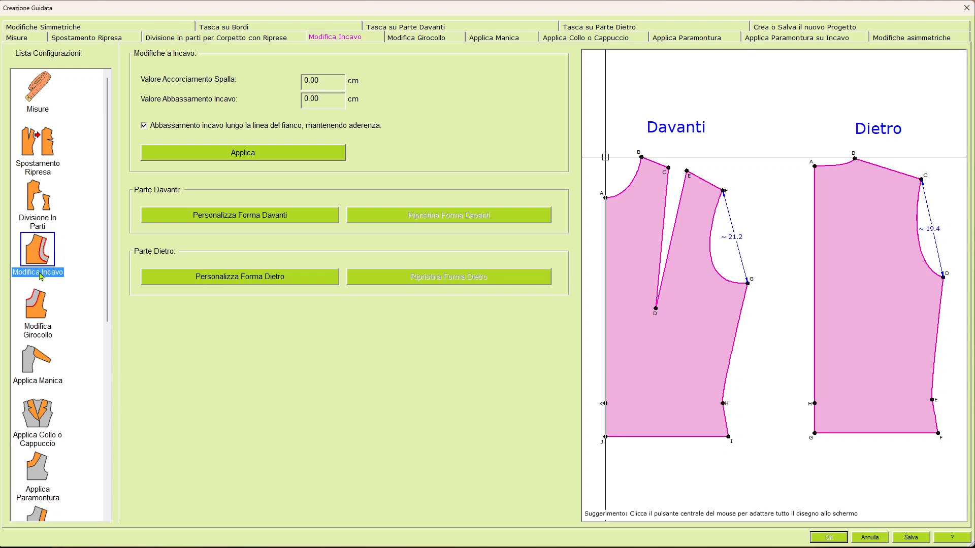
pyautogui.scroll(2, 805, 265)
pyautogui.middleClick(766, 285)
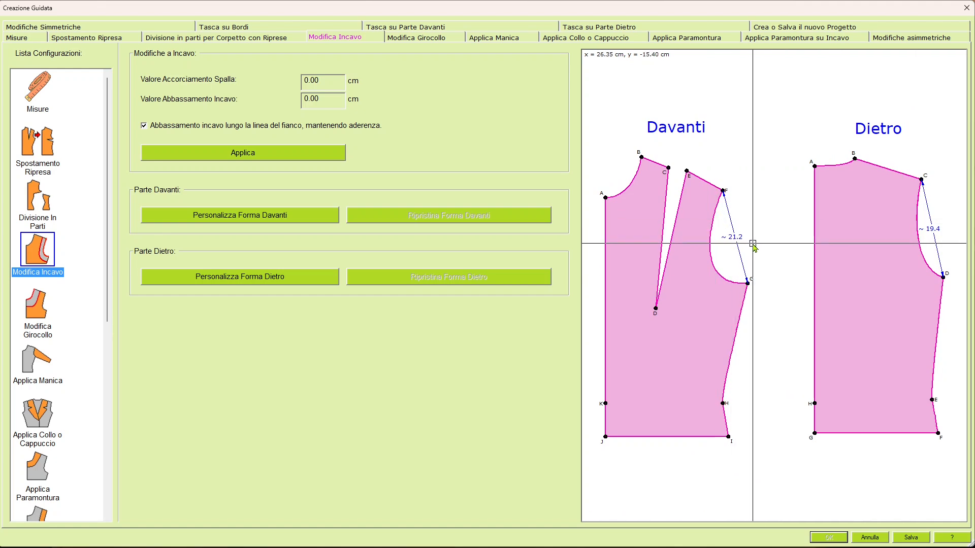
pyautogui.scroll(3, 722, 249)
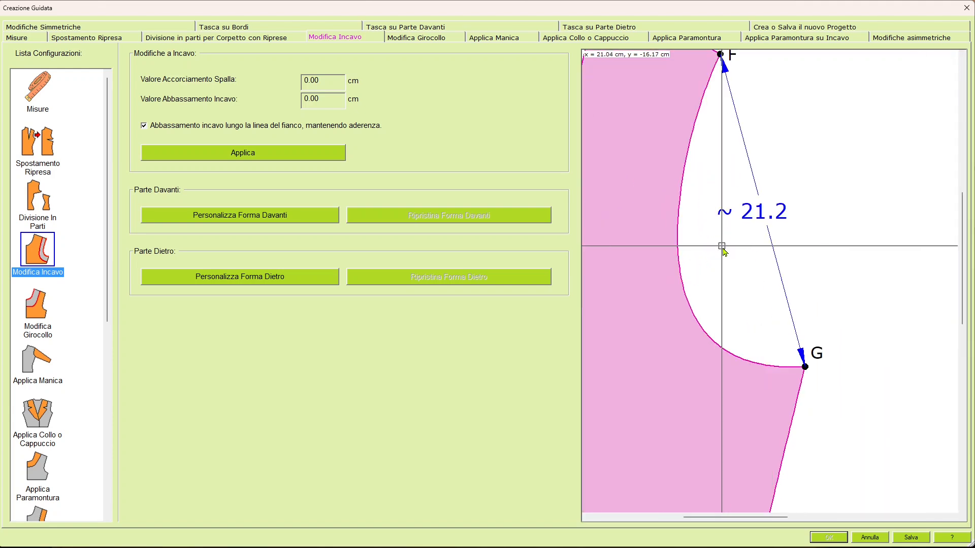
pyautogui.scroll(-2, 759, 248)
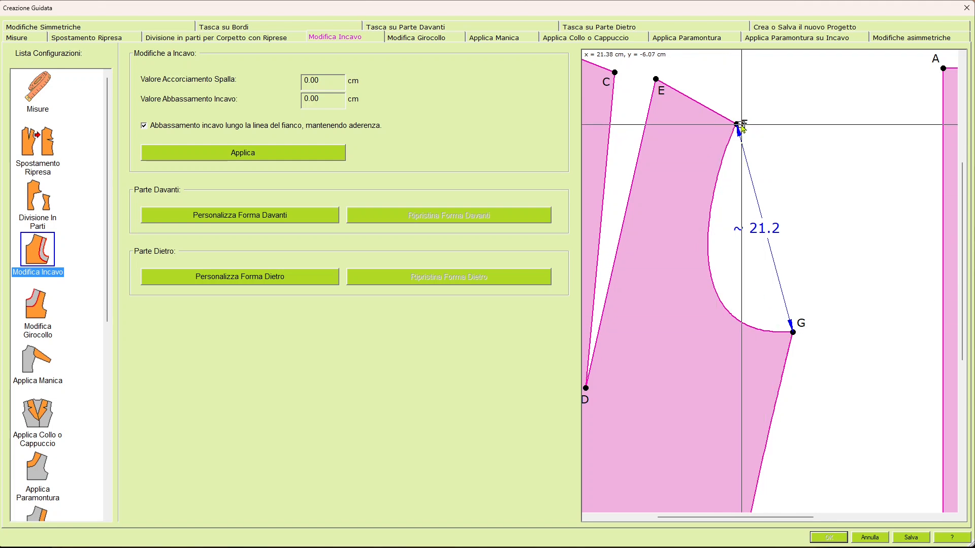
pyautogui.scroll(-2, 805, 294)
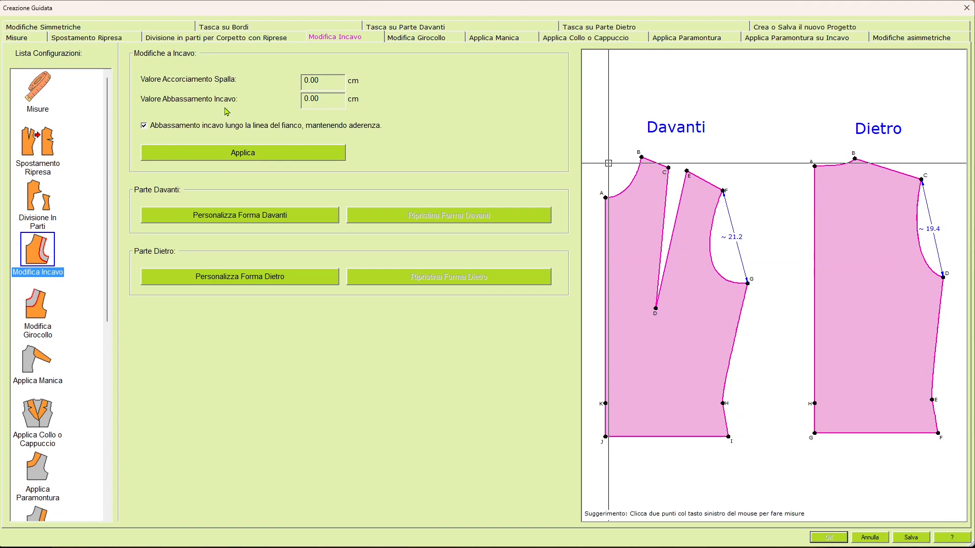
pyautogui.click(335, 99)
pyautogui.write('5')
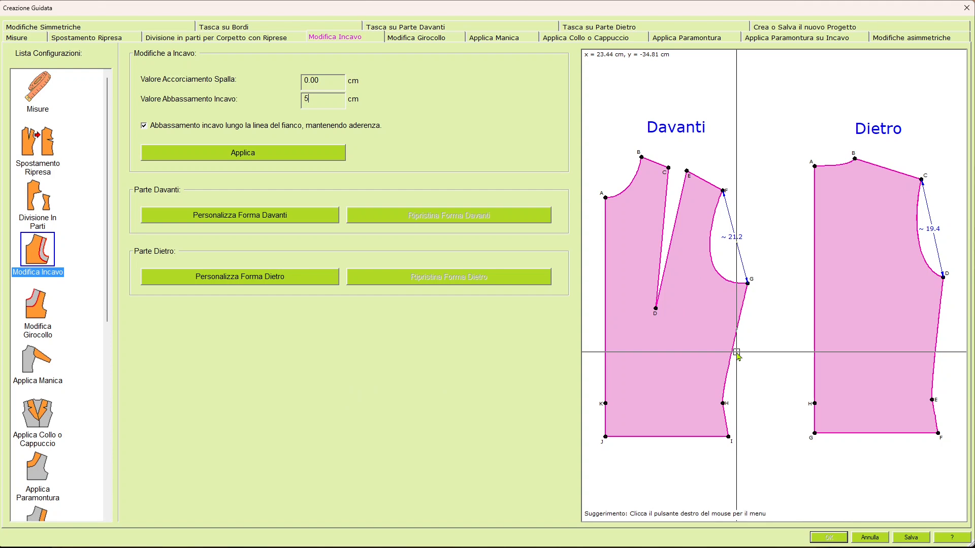
pyautogui.click(263, 159)
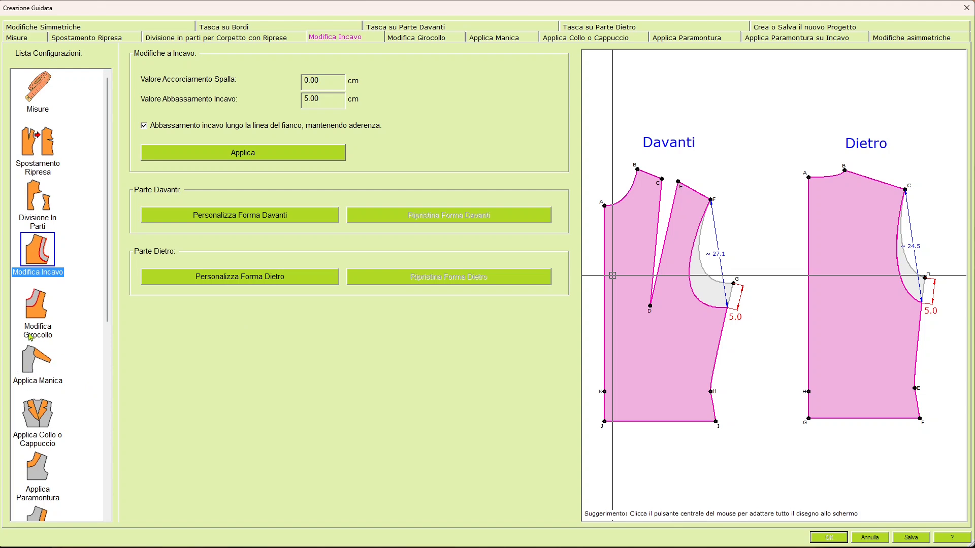
# Add a two-piece sleeve of the type Manica tipo Uomo to the bodice.
pyautogui.click(34, 366)
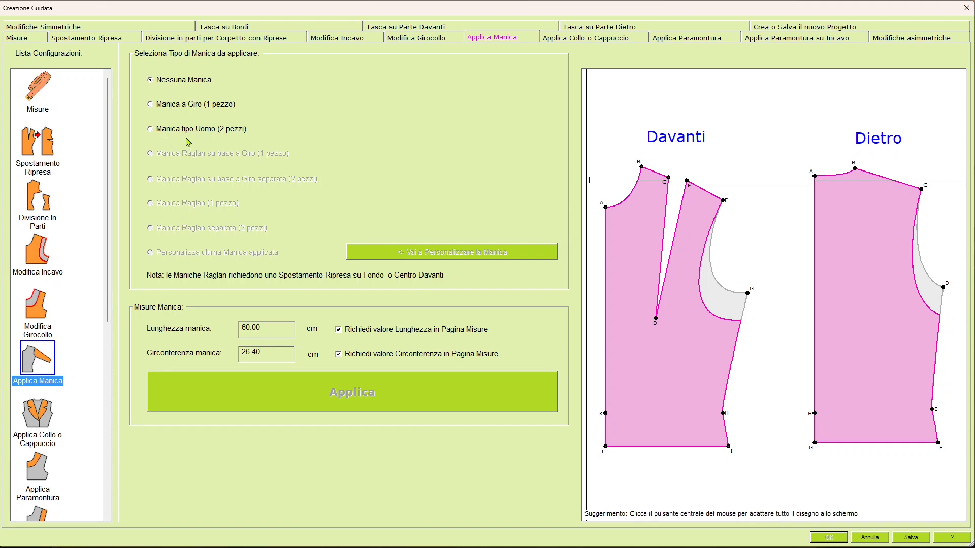
pyautogui.click(152, 130)
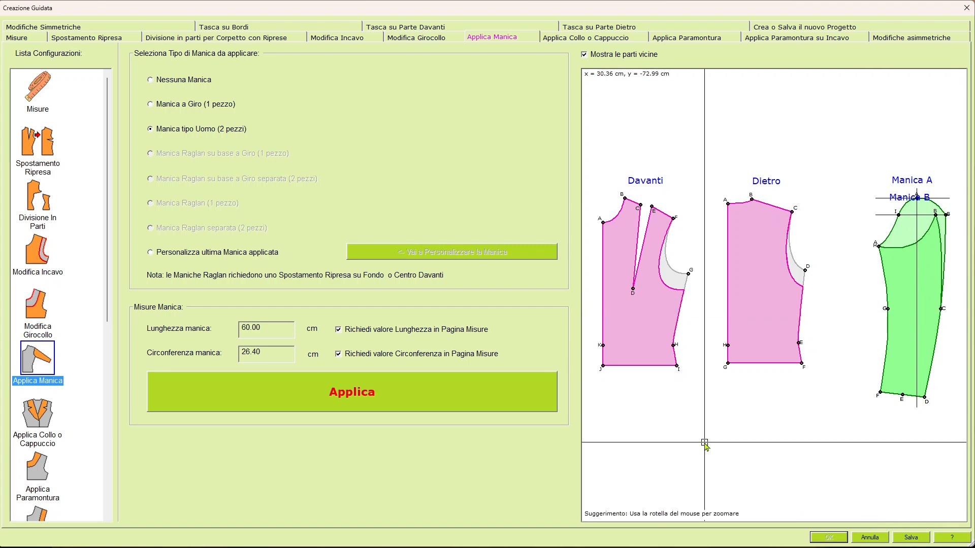
# Customize the applied sleeve by setting Extra-lunghezza giro manica to 3 cm and applying it to the sleeve.
pyautogui.click(192, 256)
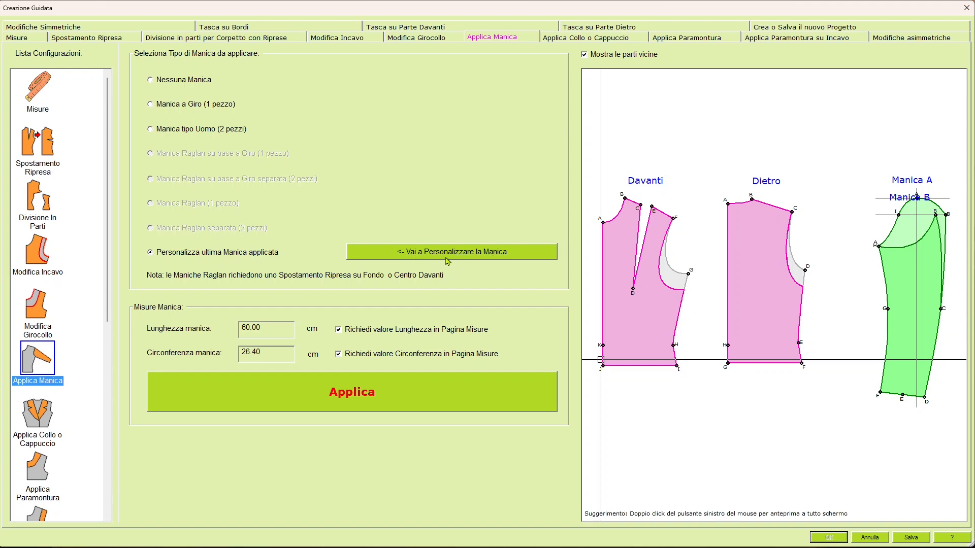
pyautogui.click(463, 257)
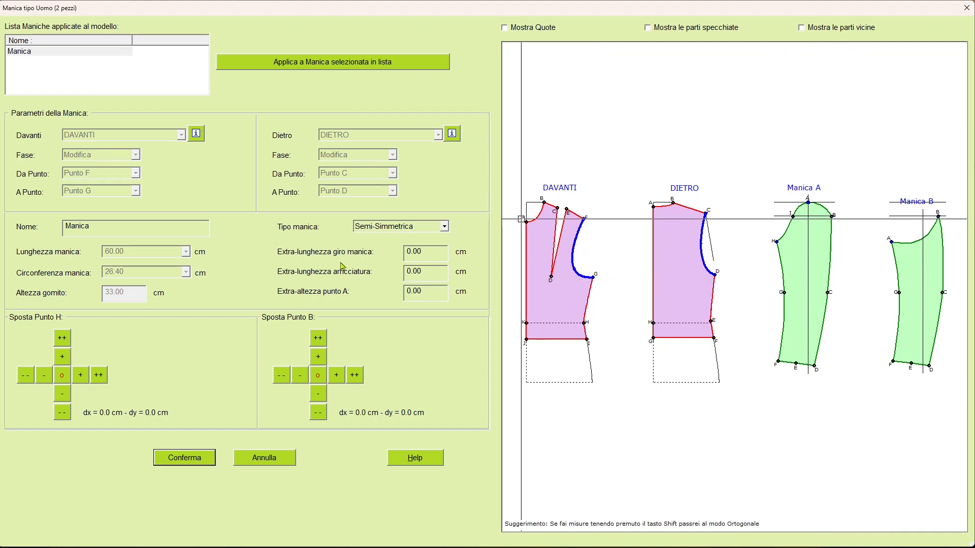
pyautogui.doubleClick(414, 252)
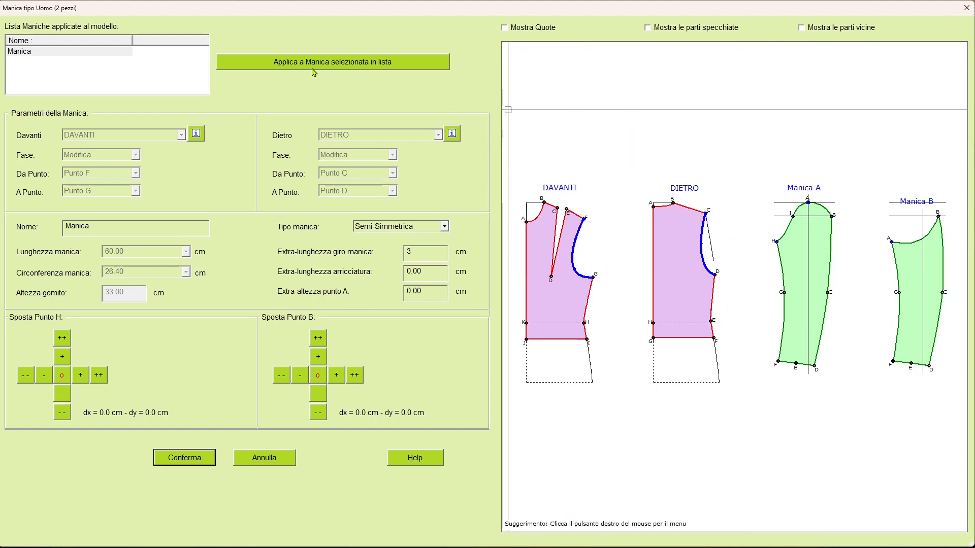
pyautogui.click(350, 62)
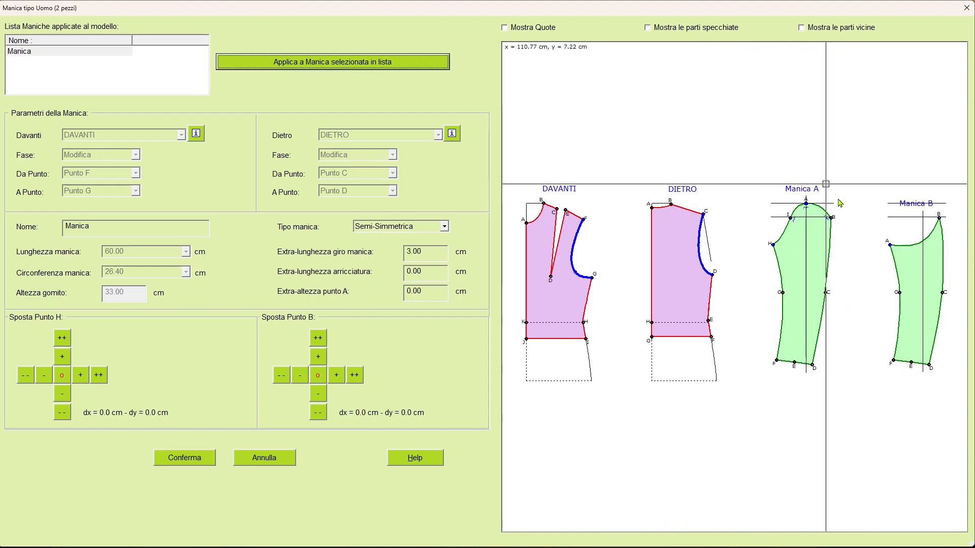
# Examine the ease symbols and notches at points A, B, I and H on the cap of Manica A.
pyautogui.scroll(3, 856, 242)
pyautogui.moveTo(781, 267); pyautogui.dragTo(718, 279, button='middle')
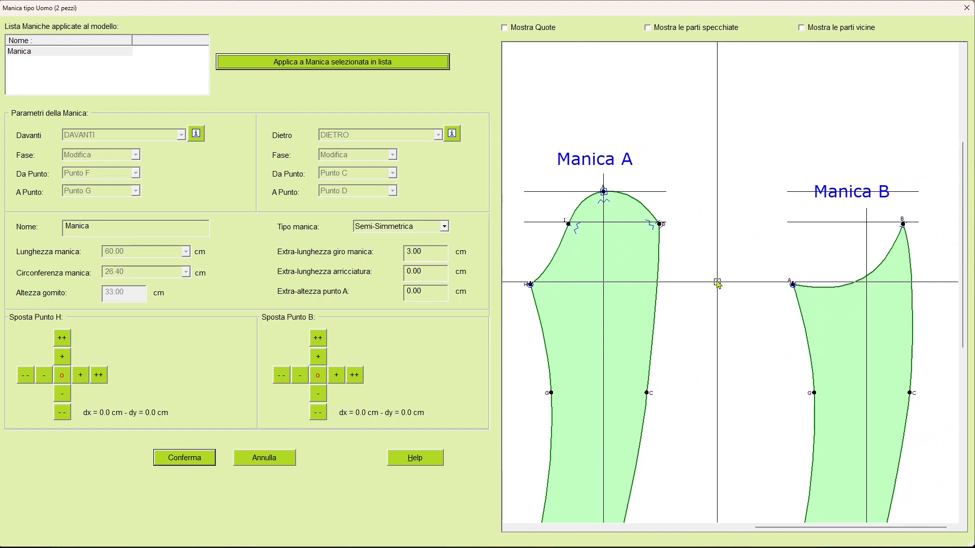
pyautogui.scroll(5, 639, 230)
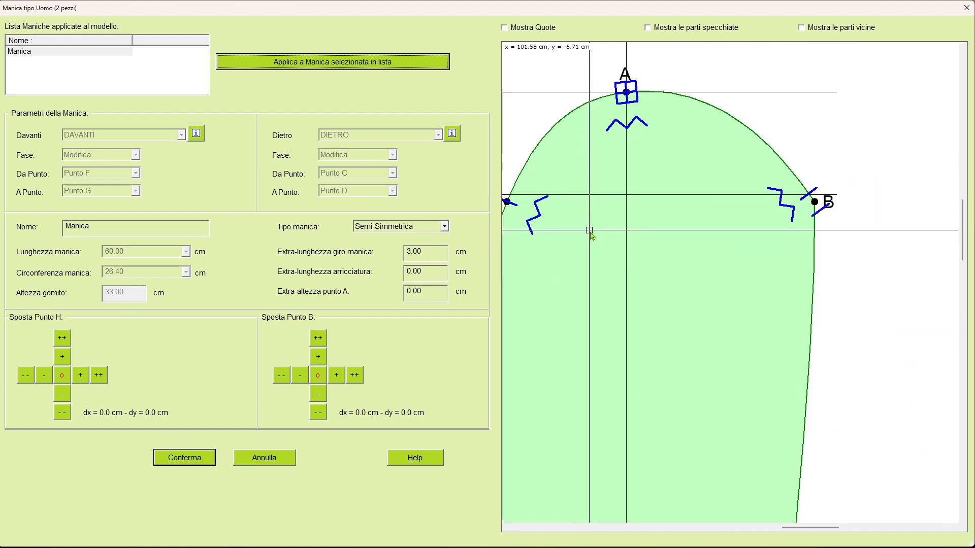
pyautogui.scroll(-1, 666, 110)
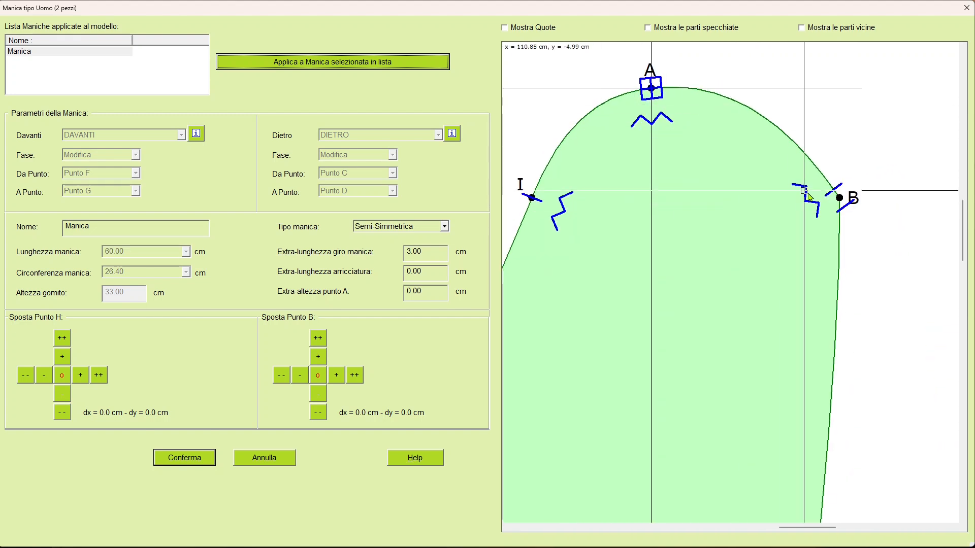
pyautogui.scroll(-3, 740, 294)
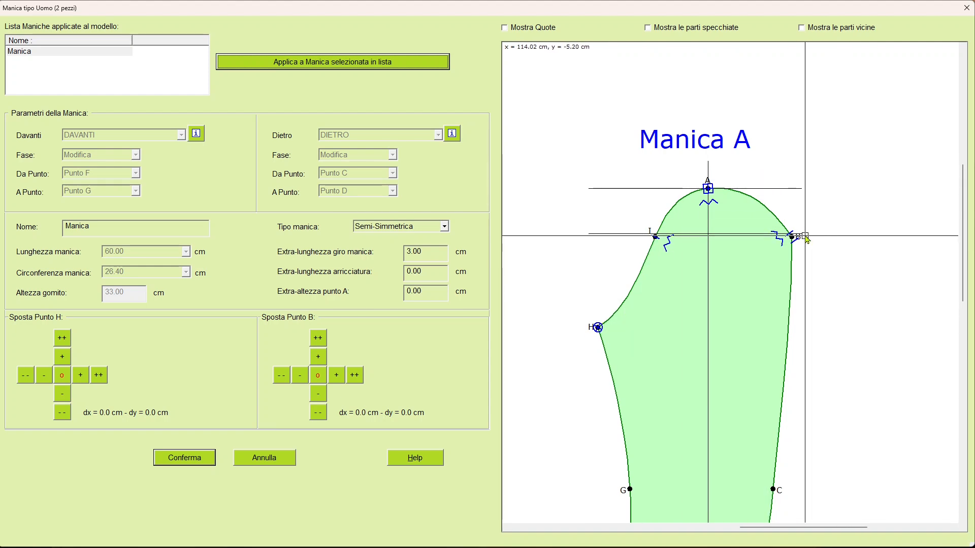
pyautogui.scroll(-3, 845, 315)
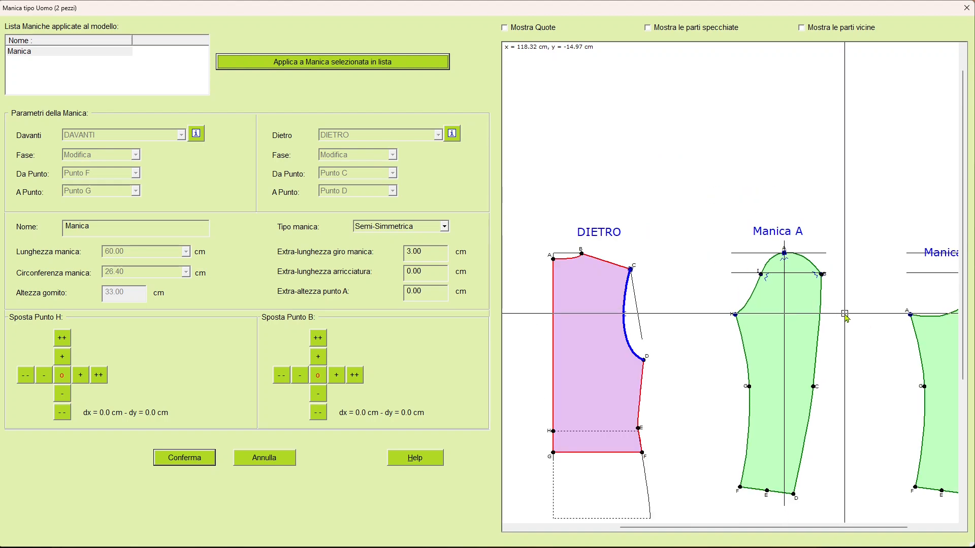
pyautogui.scroll(2, 844, 282)
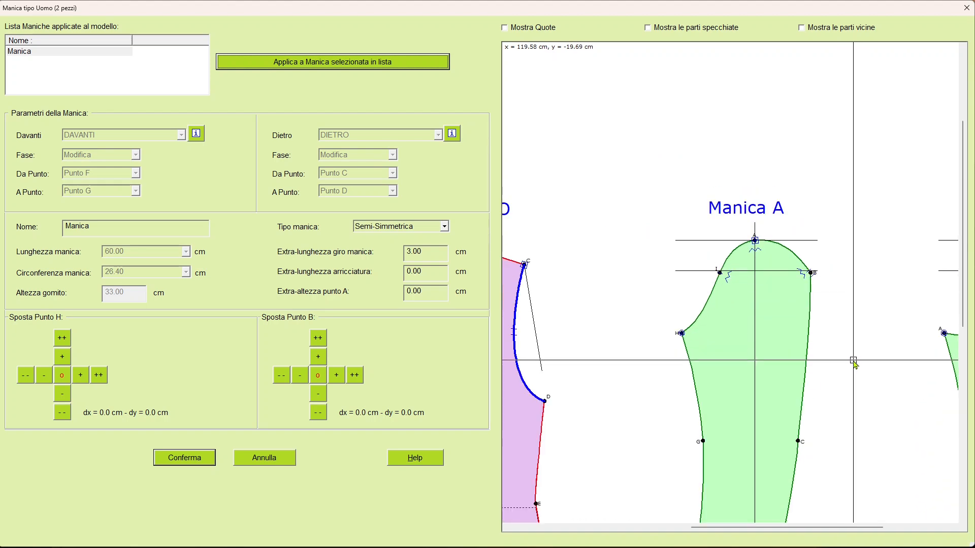
pyautogui.scroll(2, 855, 361)
pyautogui.scroll(3, 855, 360)
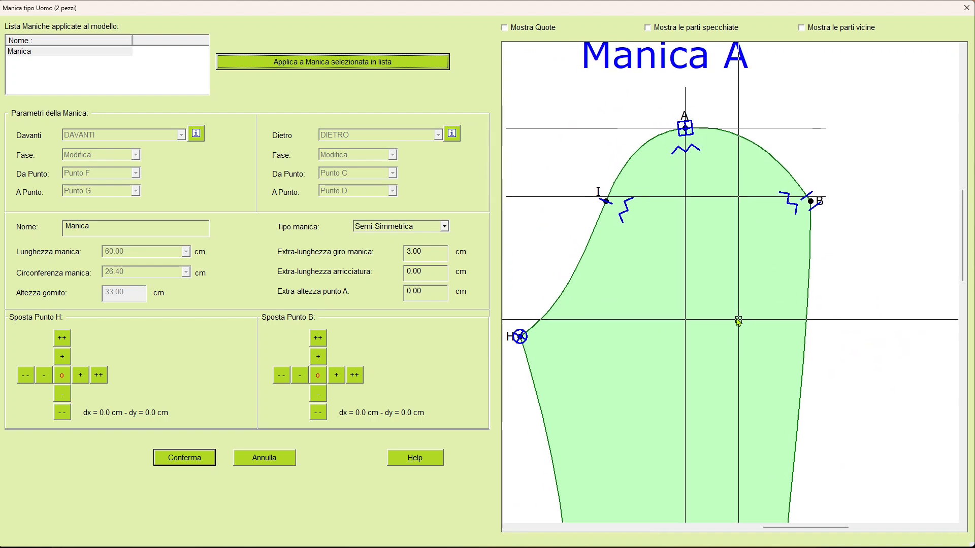
pyautogui.scroll(3, 601, 173)
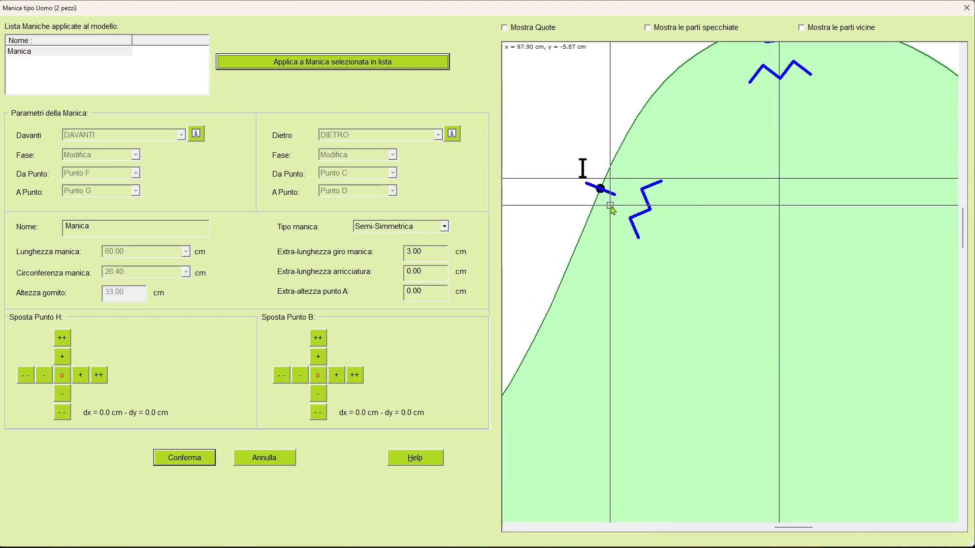
pyautogui.scroll(-3, 605, 177)
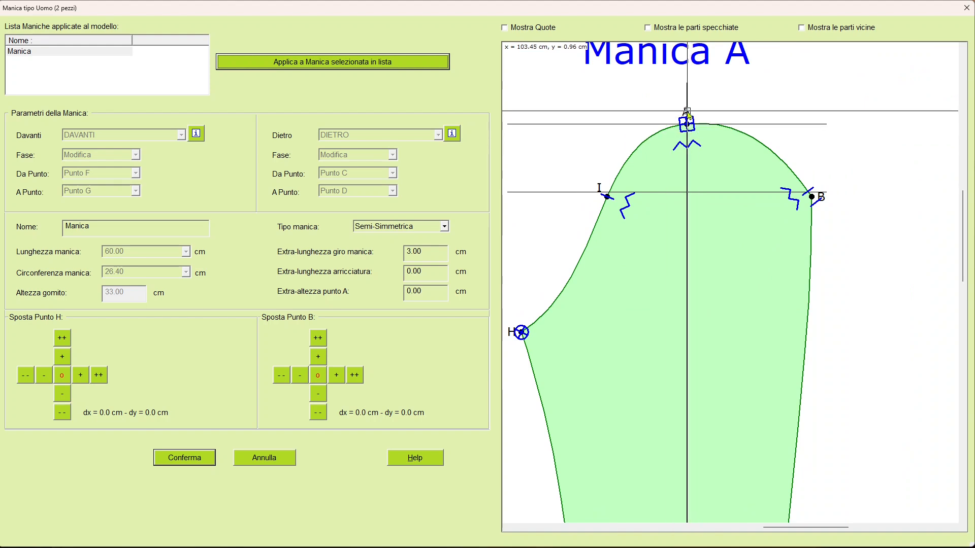
pyautogui.scroll(3, 835, 201)
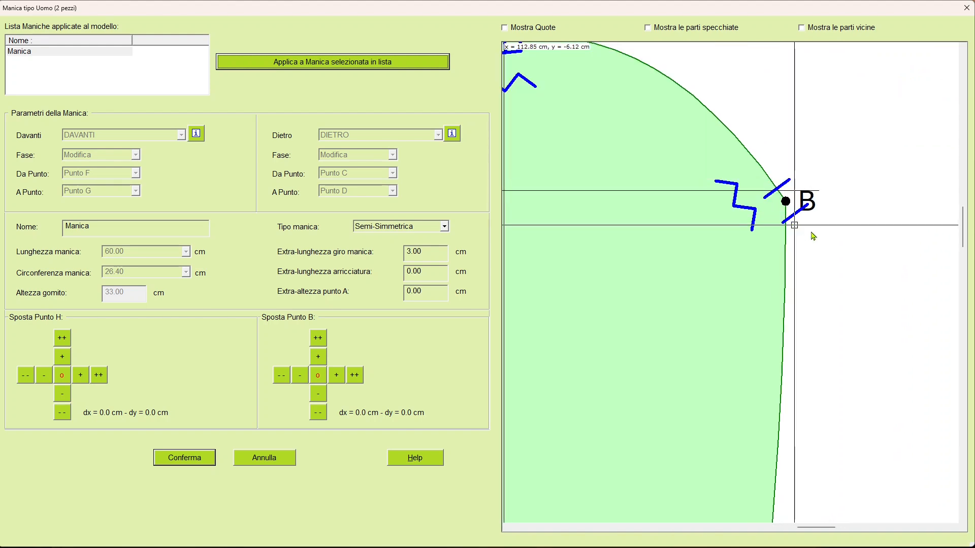
pyautogui.scroll(-3, 859, 286)
pyautogui.scroll(-5, 859, 287)
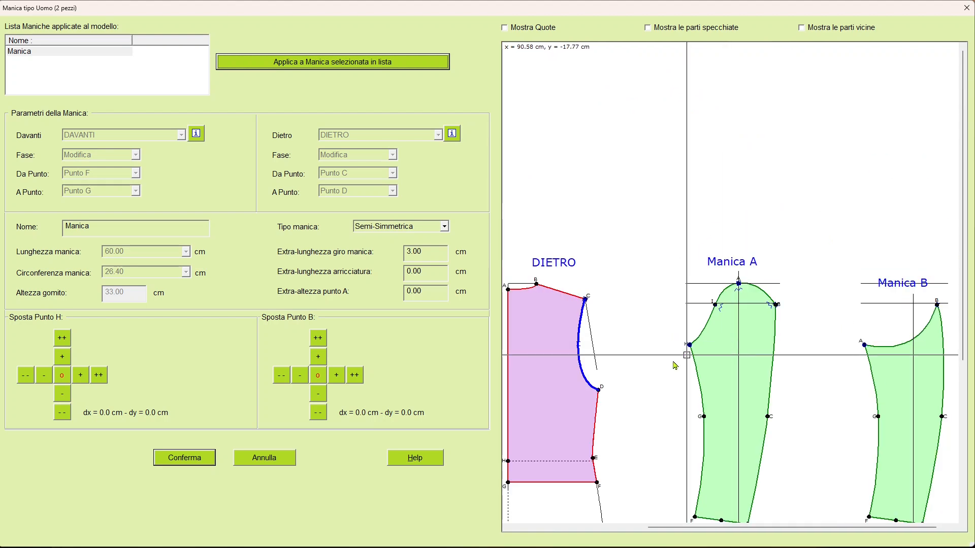
# Compare the matching notches on the front and back armholes with those on the sleeve cap of Manica A.
pyautogui.moveTo(738, 255); pyautogui.dragTo(813, 285, button='middle')
pyautogui.scroll(2, 589, 285)
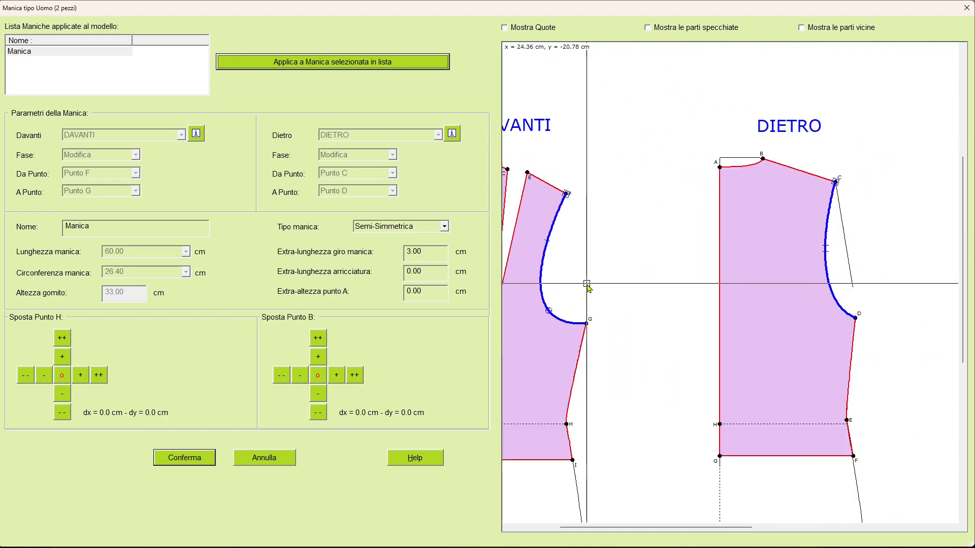
pyautogui.moveTo(594, 290); pyautogui.dragTo(647, 235, button='middle')
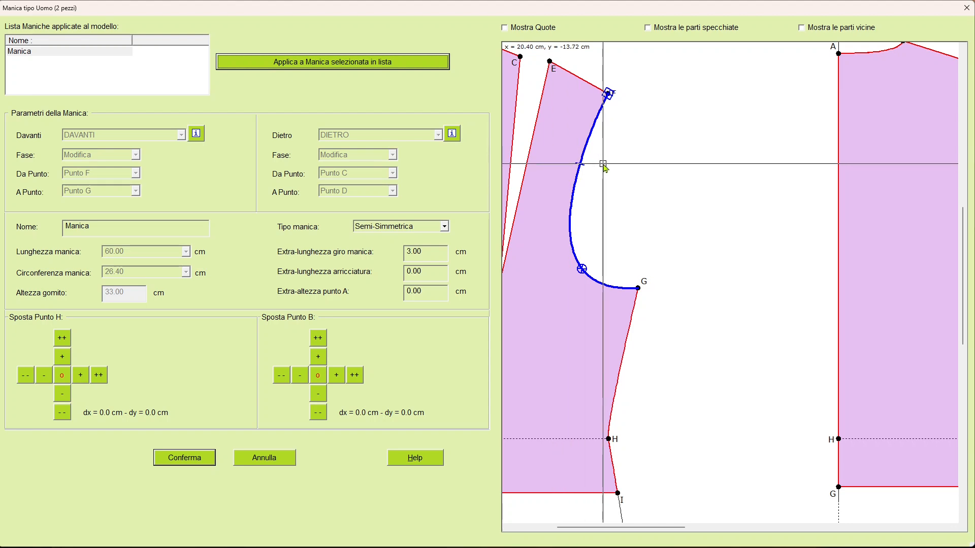
pyautogui.scroll(-2, 707, 251)
pyautogui.moveTo(840, 228); pyautogui.dragTo(703, 216, button='middle')
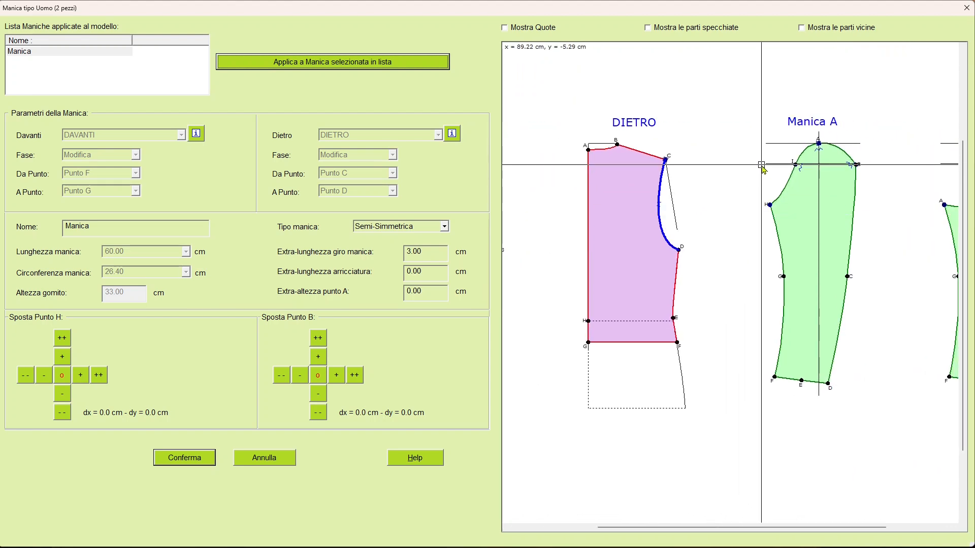
pyautogui.scroll(2, 768, 173)
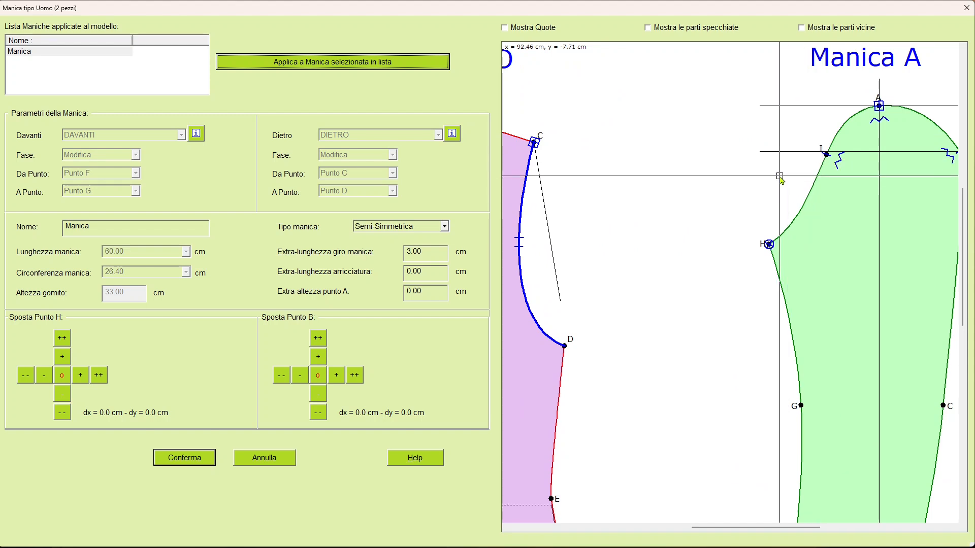
pyautogui.moveTo(774, 173); pyautogui.dragTo(707, 164, button='middle')
pyautogui.moveTo(655, 213); pyautogui.dragTo(858, 187, button='middle')
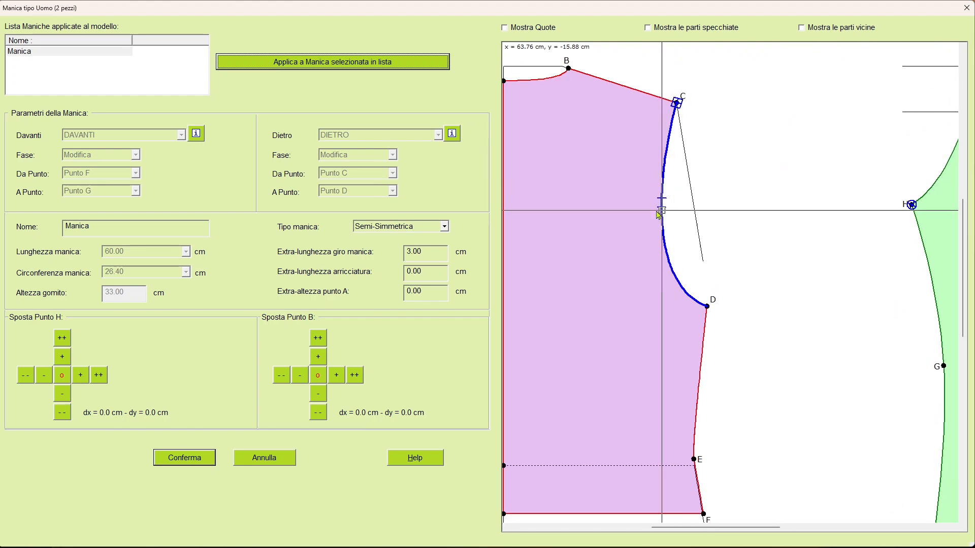
pyautogui.scroll(-2, 766, 228)
pyautogui.scroll(5, 847, 235)
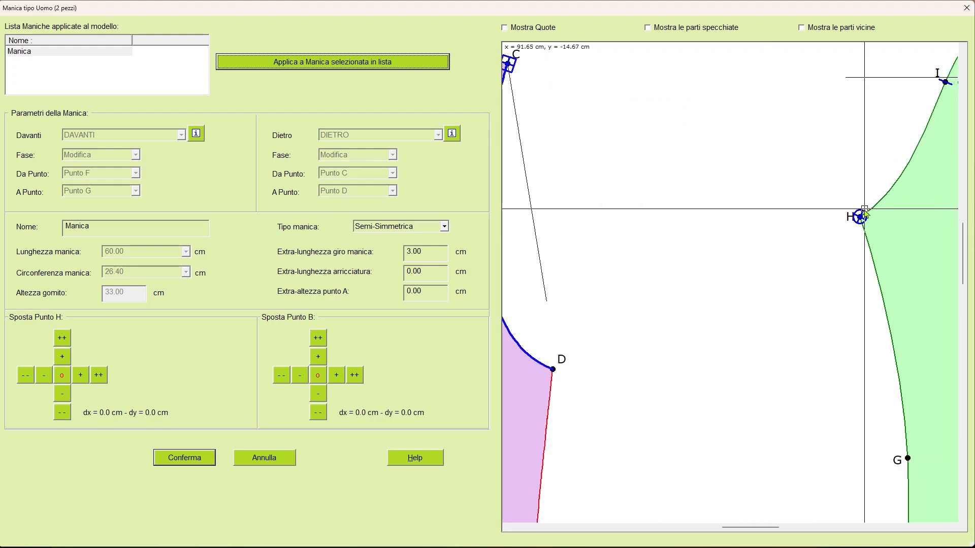
pyautogui.scroll(-3, 802, 256)
pyautogui.moveTo(738, 331); pyautogui.dragTo(913, 299, button='middle')
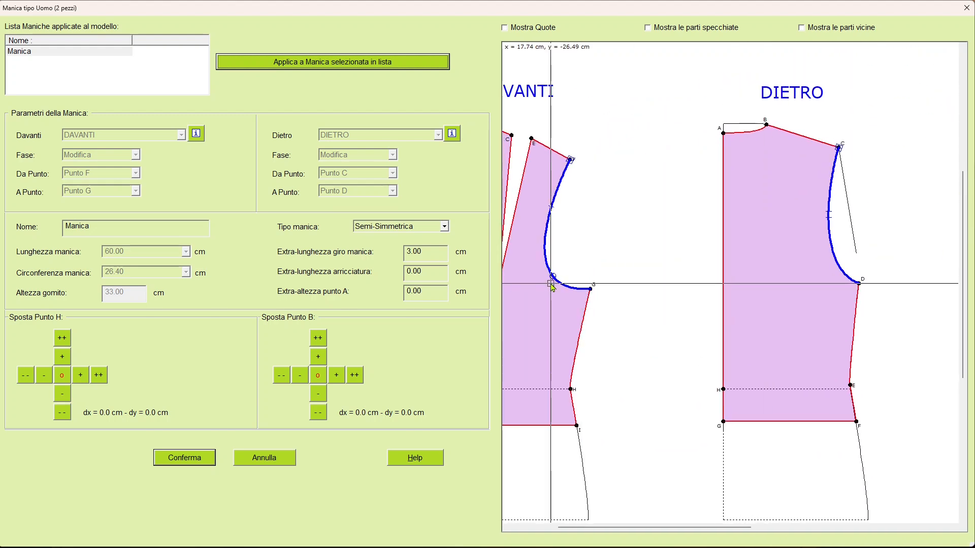
pyautogui.scroll(3, 551, 282)
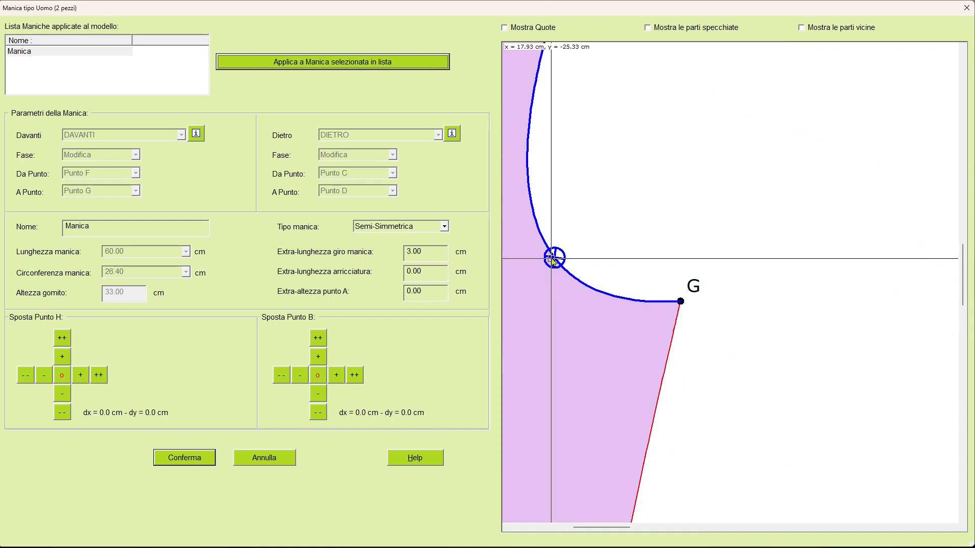
pyautogui.scroll(-3, 784, 290)
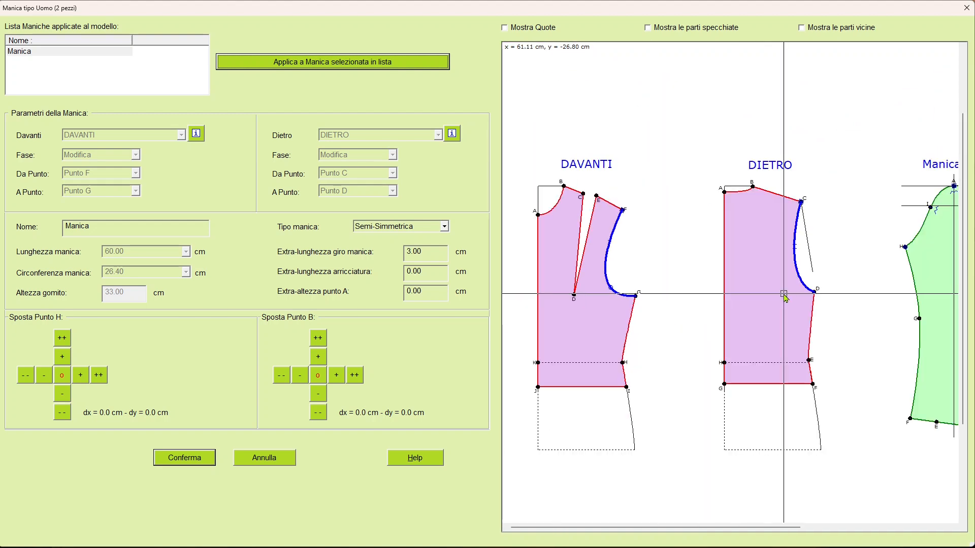
# Set Extra-lunghezza giro manica back to 0 cm and apply it to the sleeve.
pyautogui.moveTo(859, 359); pyautogui.dragTo(795, 350, button='middle')
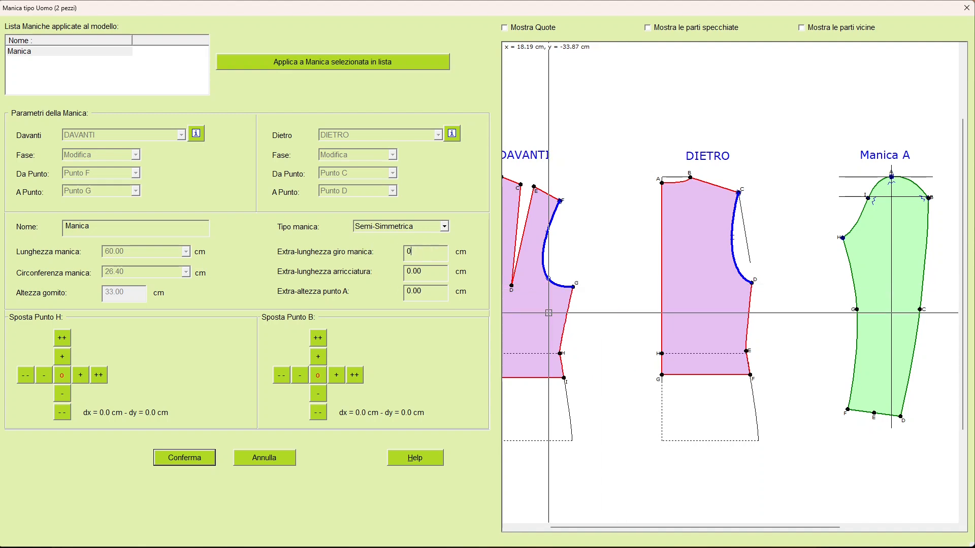
pyautogui.click(359, 66)
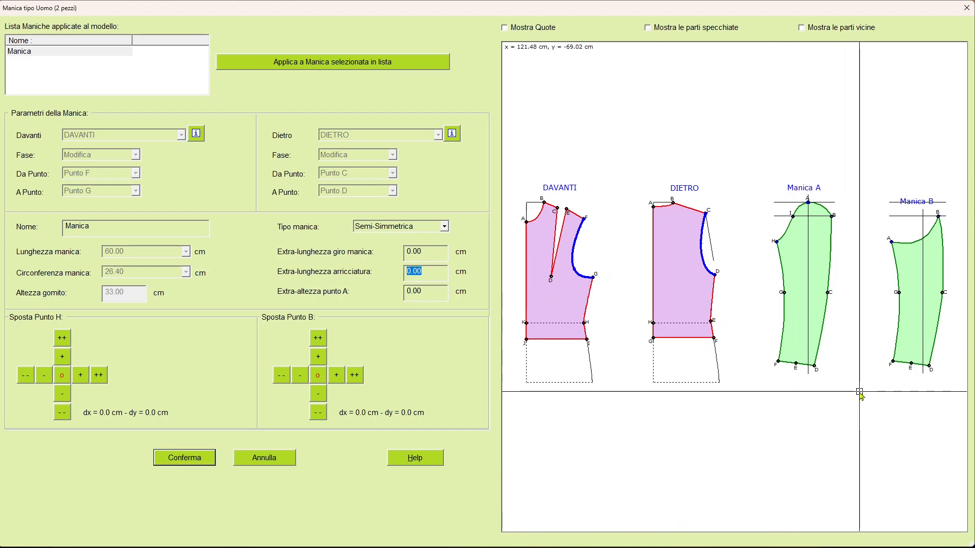
# Try an Extra-lunghezza arricciatura of 6 cm on the sleeve and inspect the gathering on the cap of Manica A.
pyautogui.click(329, 62)
pyautogui.scroll(3, 703, 213)
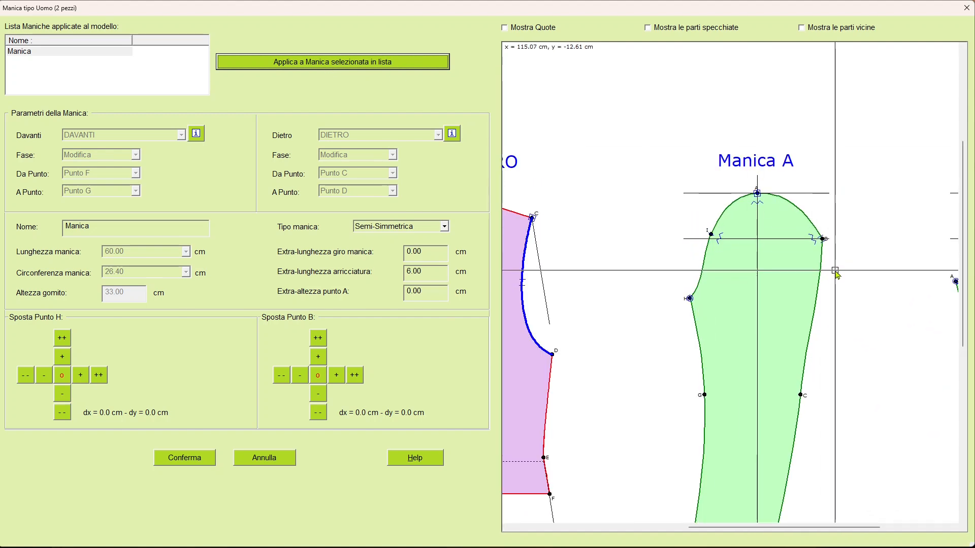
pyautogui.scroll(-3, 851, 292)
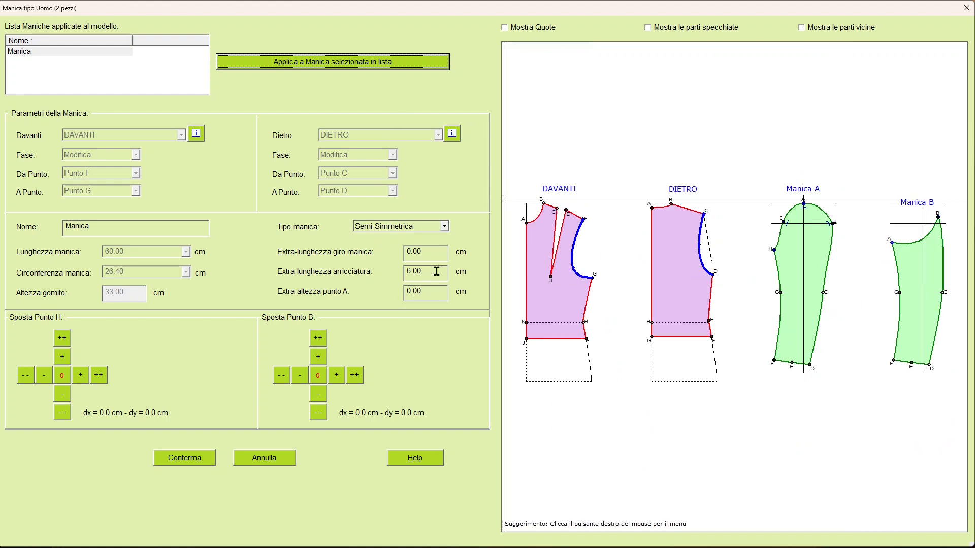
# Clear the gathering length, try an Extra-altezza punto A of 1 cm on the sleeve, and reset it to 0.
pyautogui.click(384, 62)
pyautogui.scroll(2, 815, 199)
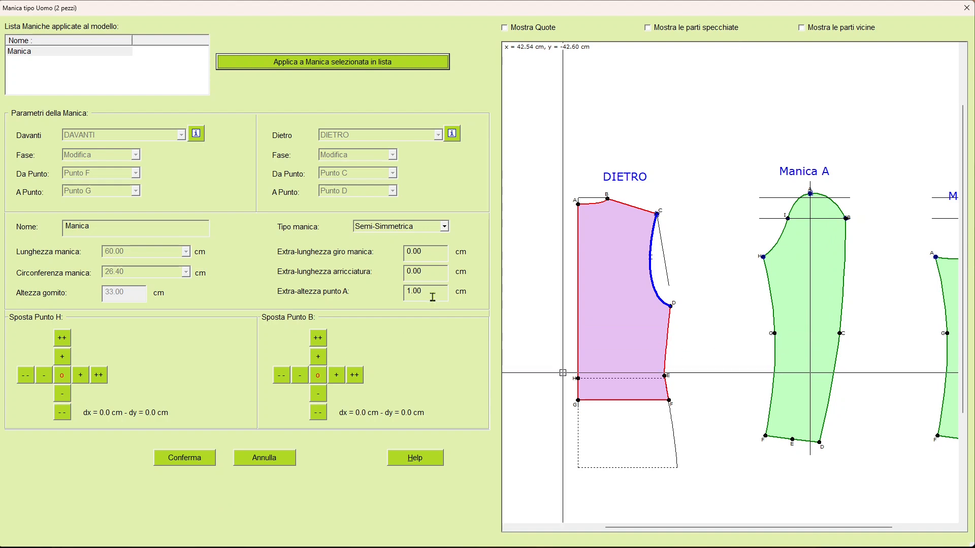
pyautogui.click(382, 63)
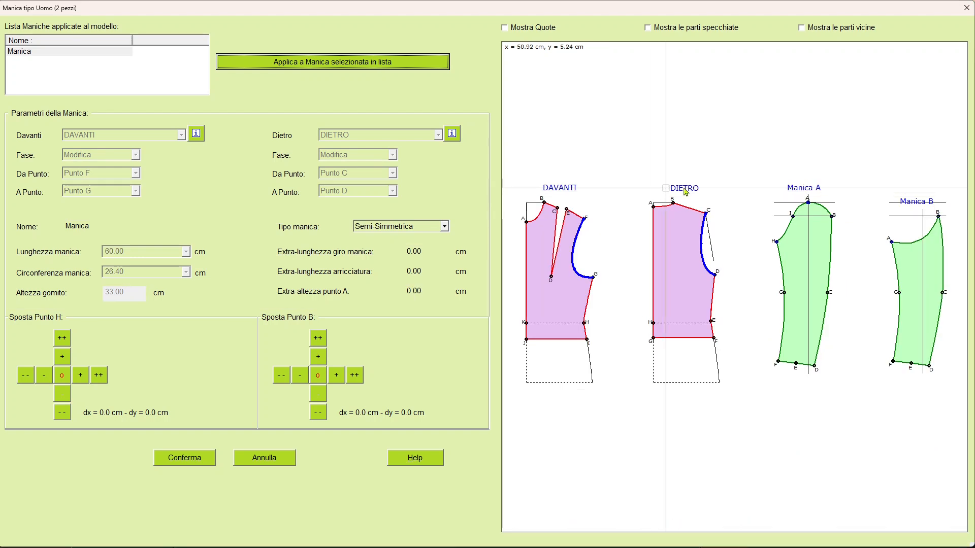
# Leave the sleeve customization, go to the project creation stage, and open the bodice with its sleeve as a new project.
pyautogui.click(966, 9)
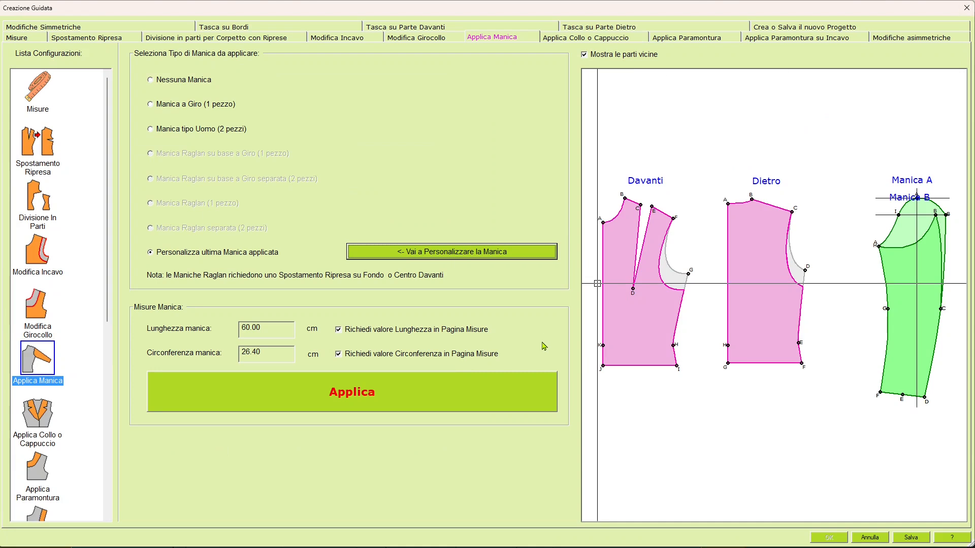
pyautogui.scroll(-5, 93, 483)
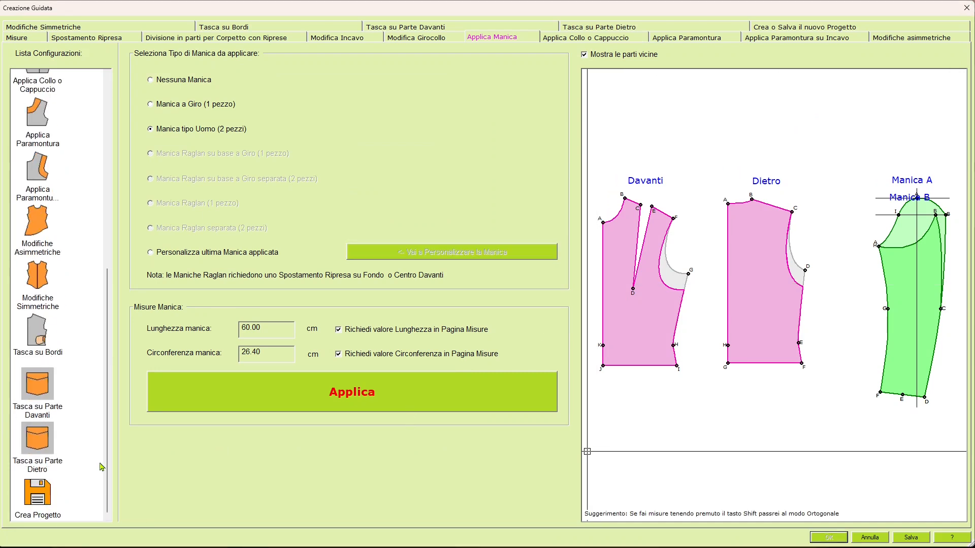
pyautogui.click(50, 494)
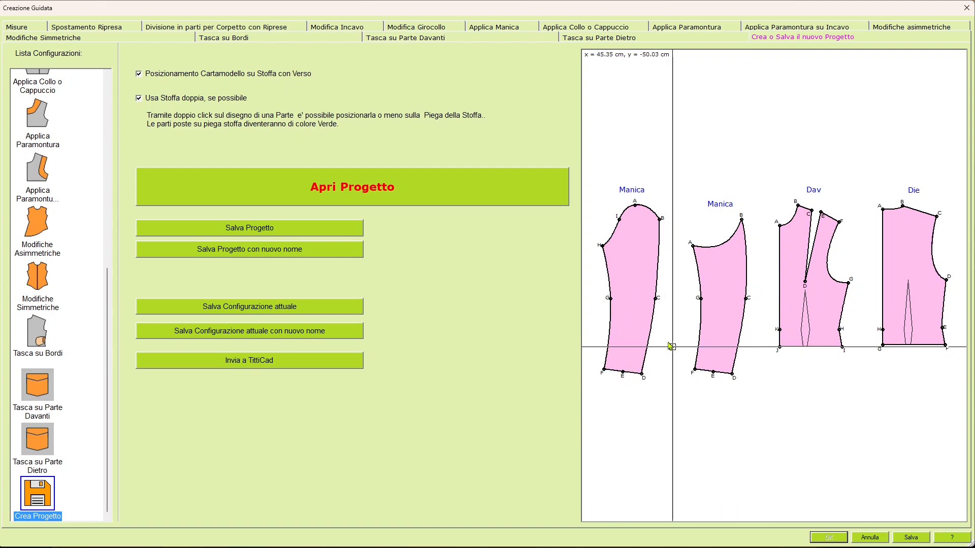
pyautogui.click(401, 199)
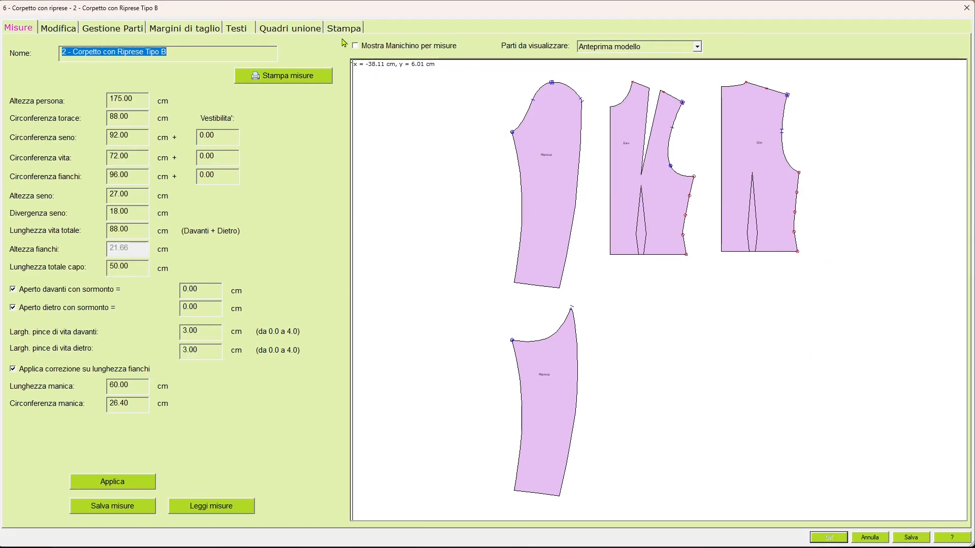
# Open Manica A from the project's parts management for shape modification.
pyautogui.click(116, 31)
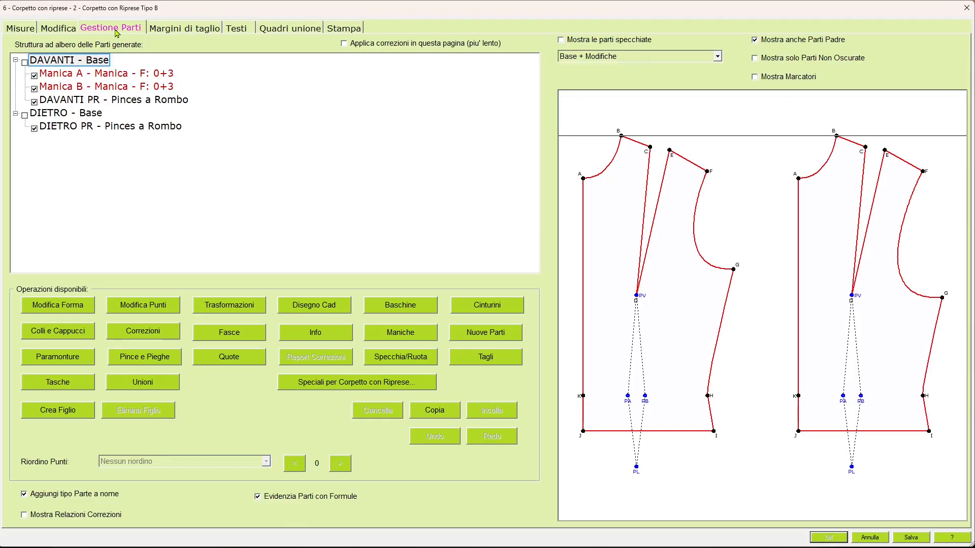
pyautogui.click(113, 78)
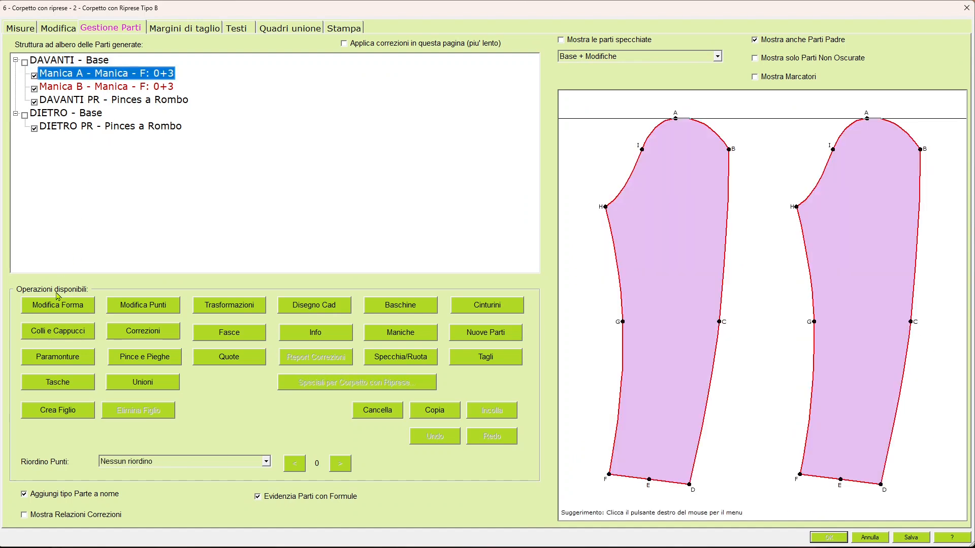
pyautogui.click(76, 307)
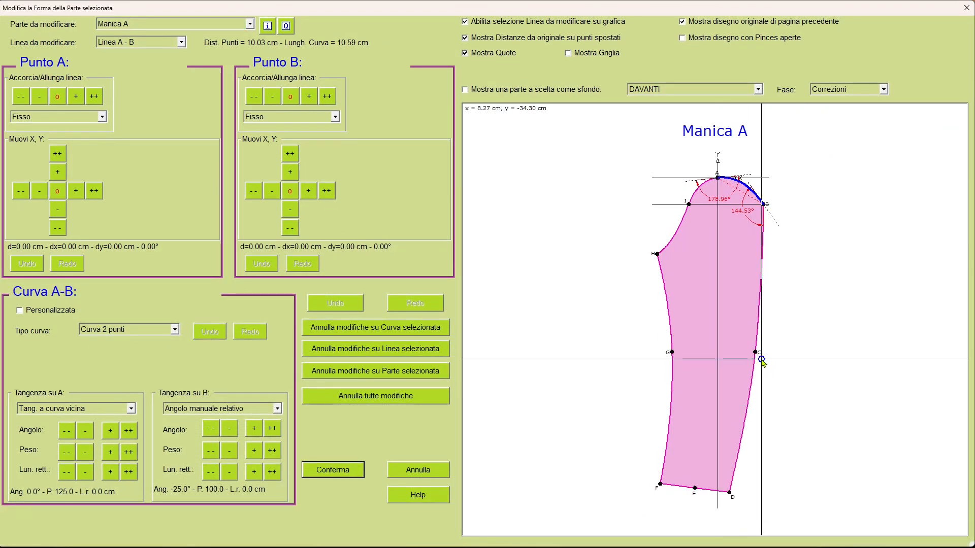
# Shorten line C-D of Manica A by 7 cm at point D.
pyautogui.click(740, 447)
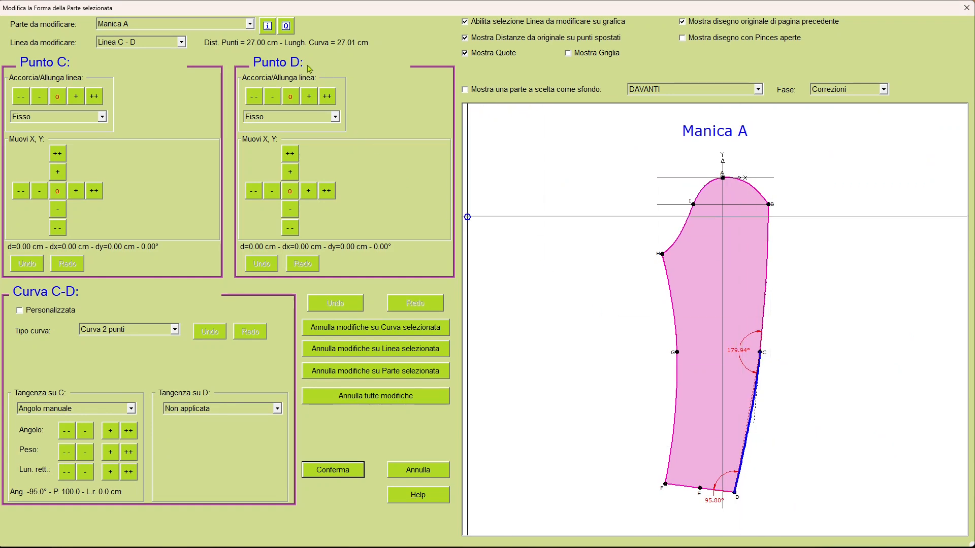
pyautogui.click(255, 96)
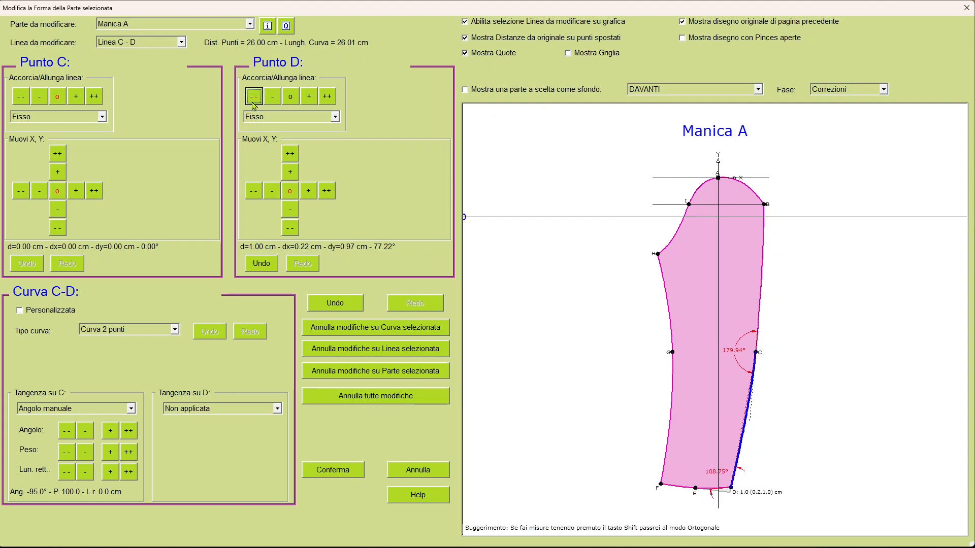
pyautogui.click(254, 97)
pyautogui.click(254, 97)
pyautogui.click(254, 97)
pyautogui.click(254, 97)
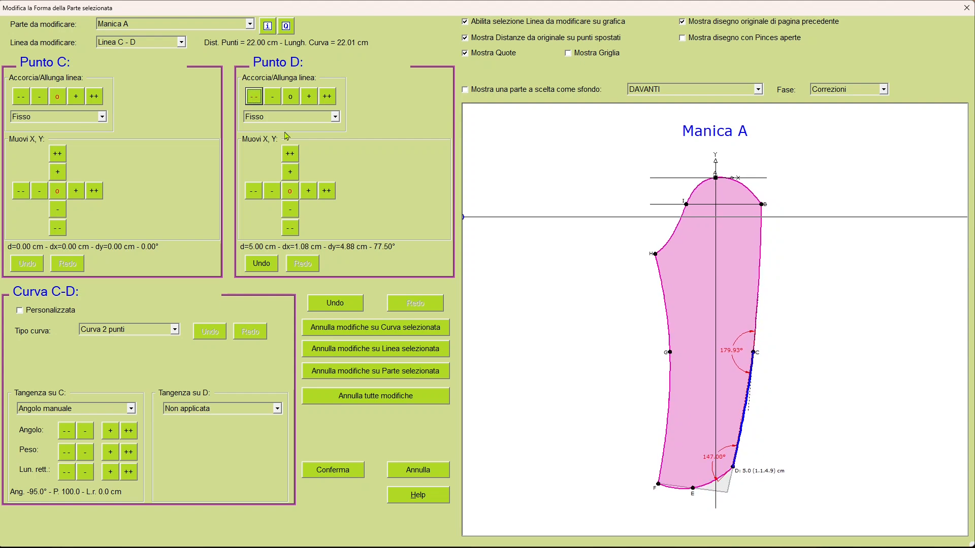
pyautogui.click(254, 97)
pyautogui.click(254, 97)
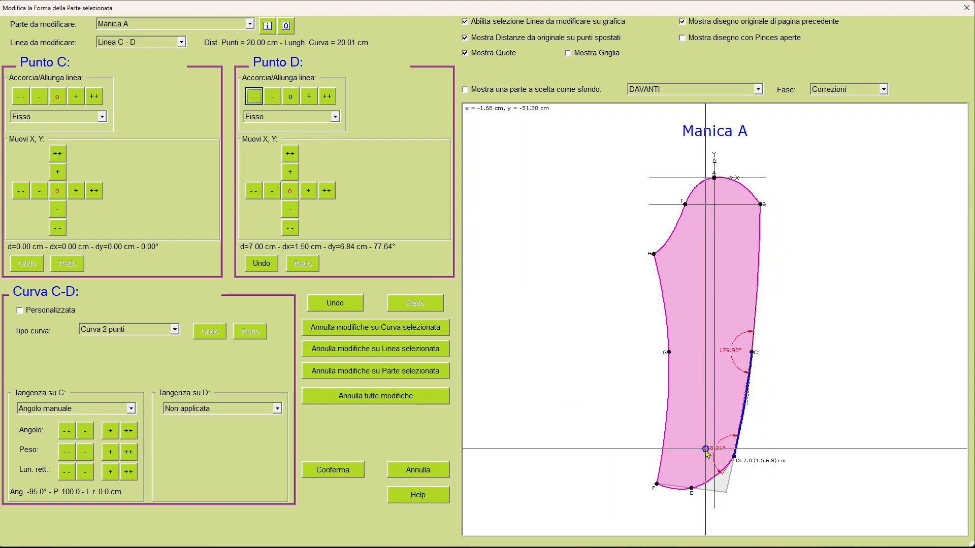
# Shorten line F-G of Manica A by 6 cm at point F.
pyautogui.click(671, 366)
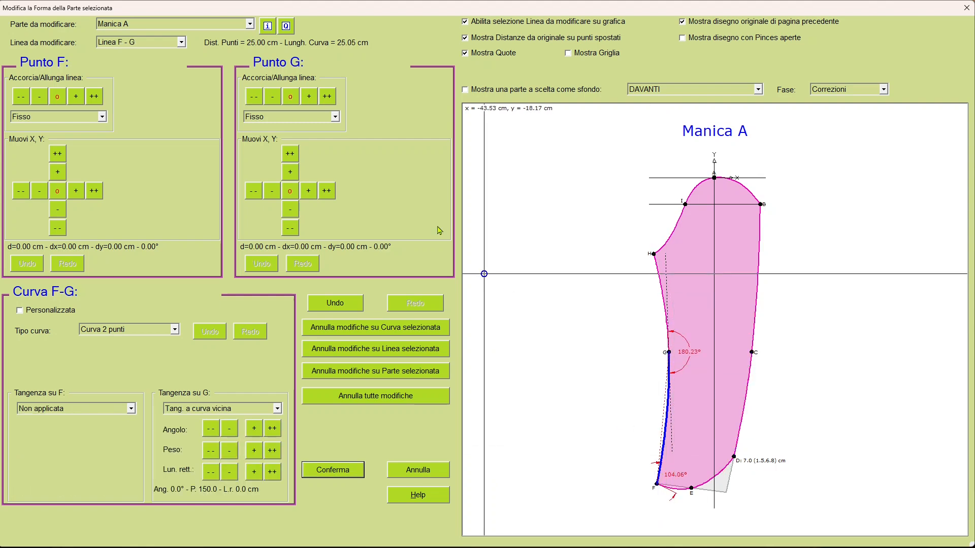
pyautogui.click(19, 99)
pyautogui.click(20, 100)
pyautogui.click(21, 101)
pyautogui.click(21, 101)
pyautogui.click(22, 102)
pyautogui.click(22, 102)
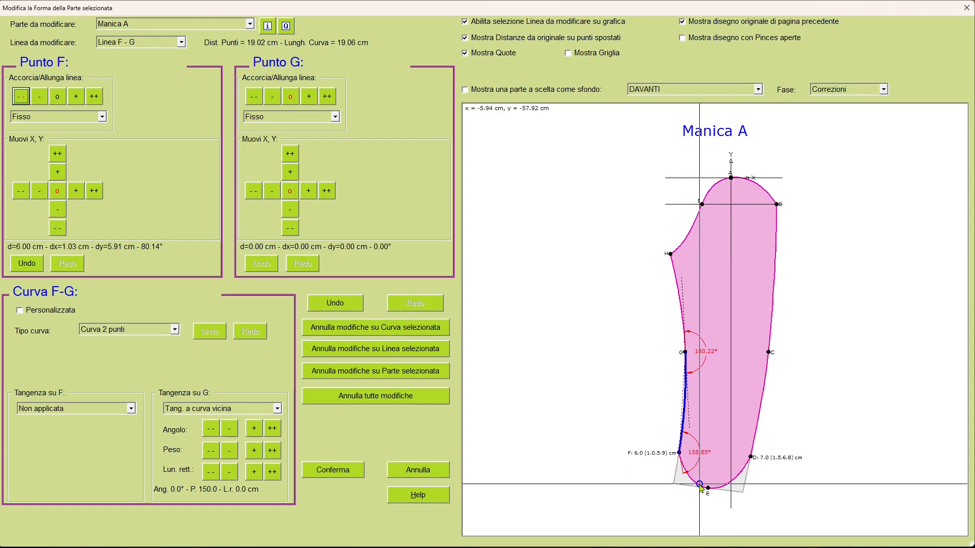
# Move point E on the hem of Manica A up by 7 cm.
pyautogui.click(698, 482)
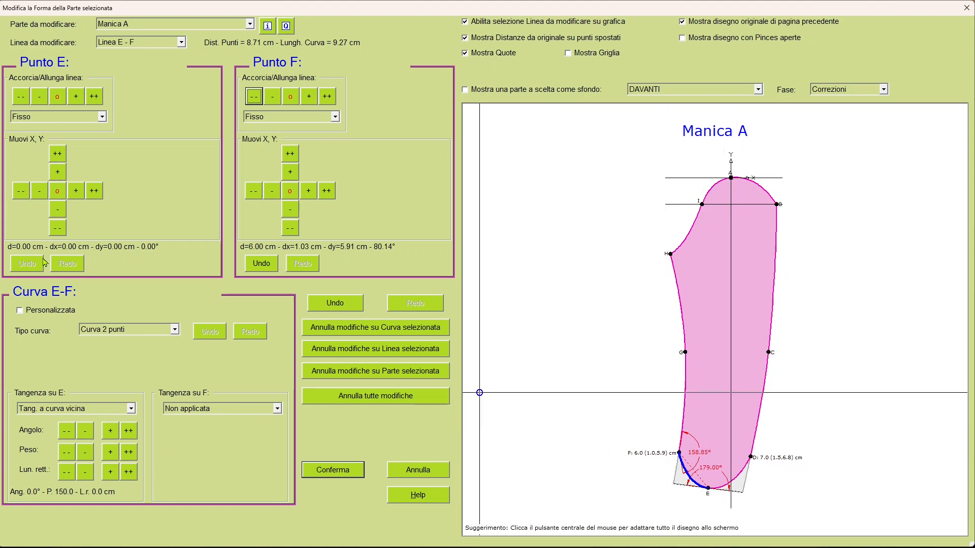
pyautogui.click(58, 154)
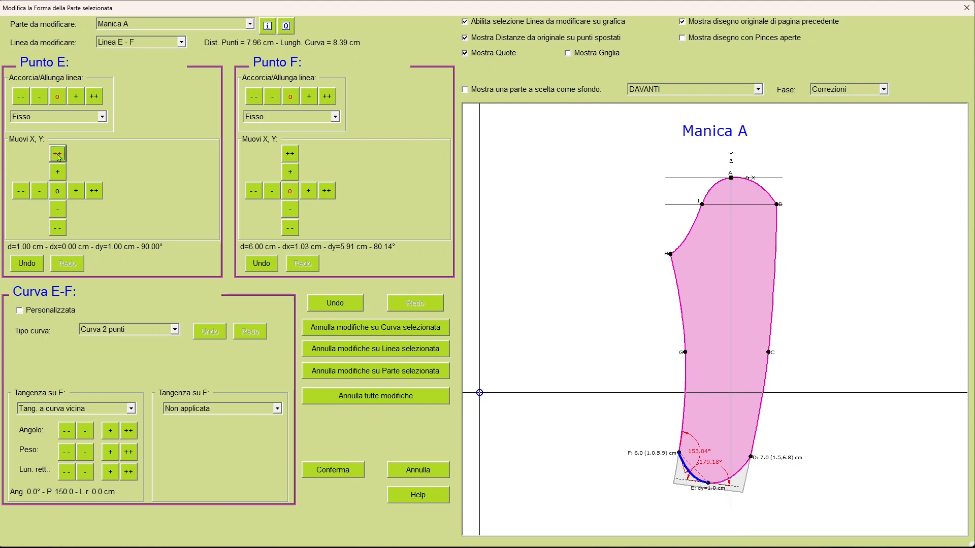
pyautogui.click(58, 154)
pyautogui.click(58, 154)
pyautogui.click(58, 154)
pyautogui.click(58, 154)
pyautogui.click(58, 154)
pyautogui.click(58, 153)
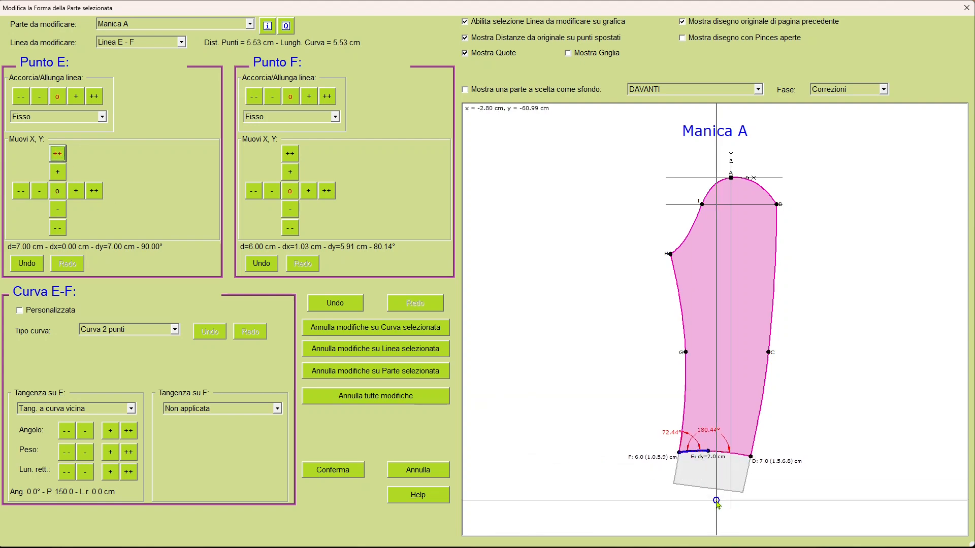
# Shorten line F-G of Manica A by another 1 cm at point F, for 7 cm overall, and confirm the shape.
pyautogui.click(681, 420)
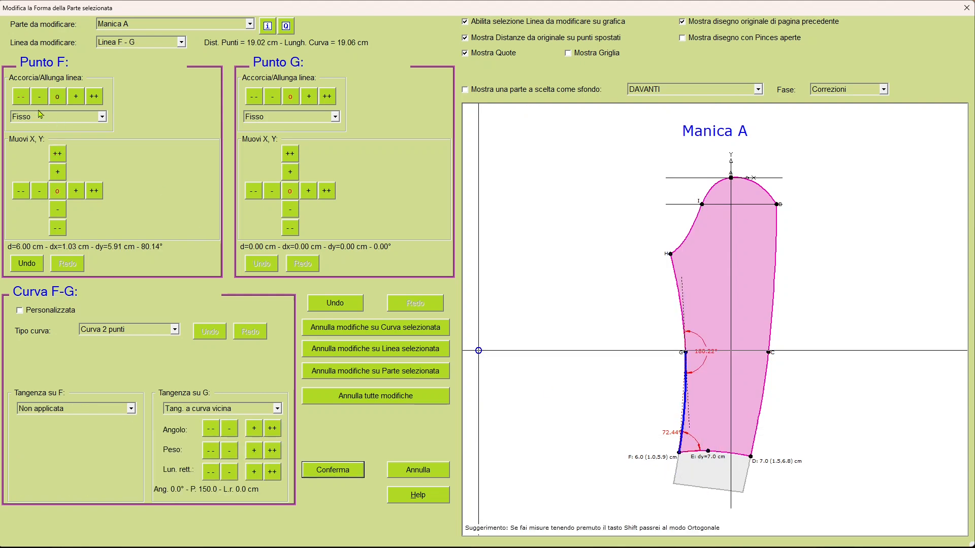
pyautogui.click(21, 97)
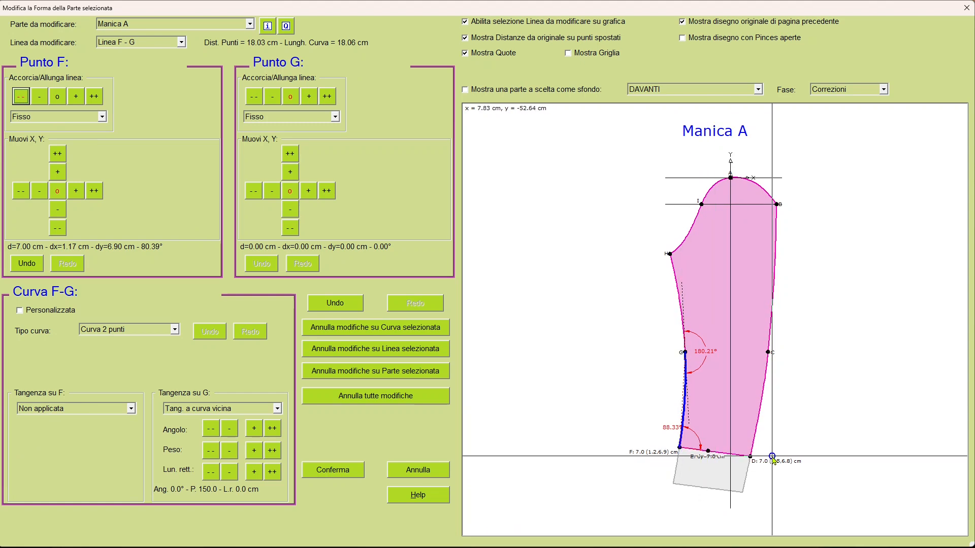
pyautogui.click(339, 474)
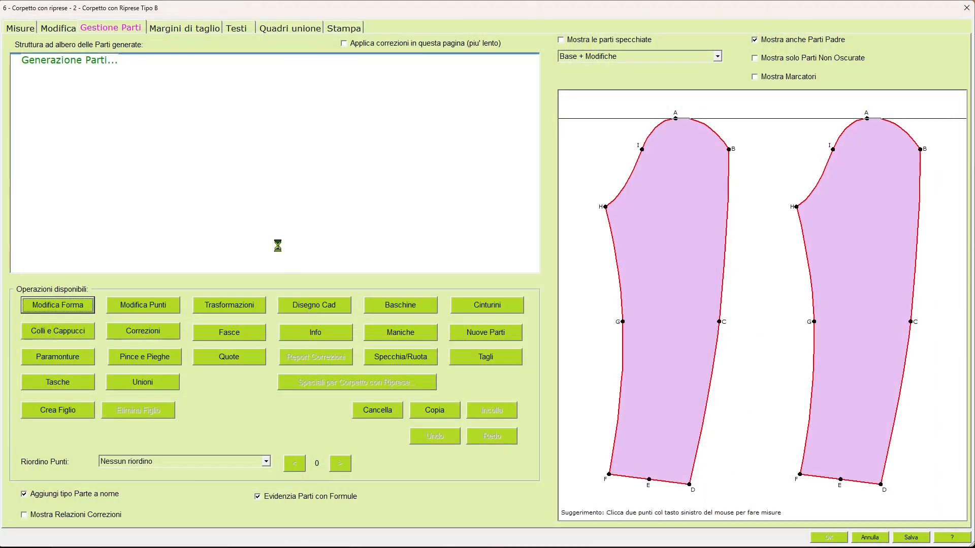
# Open Manica B for shape modification and shorten its line C-D by 7 cm at point D.
pyautogui.click(124, 91)
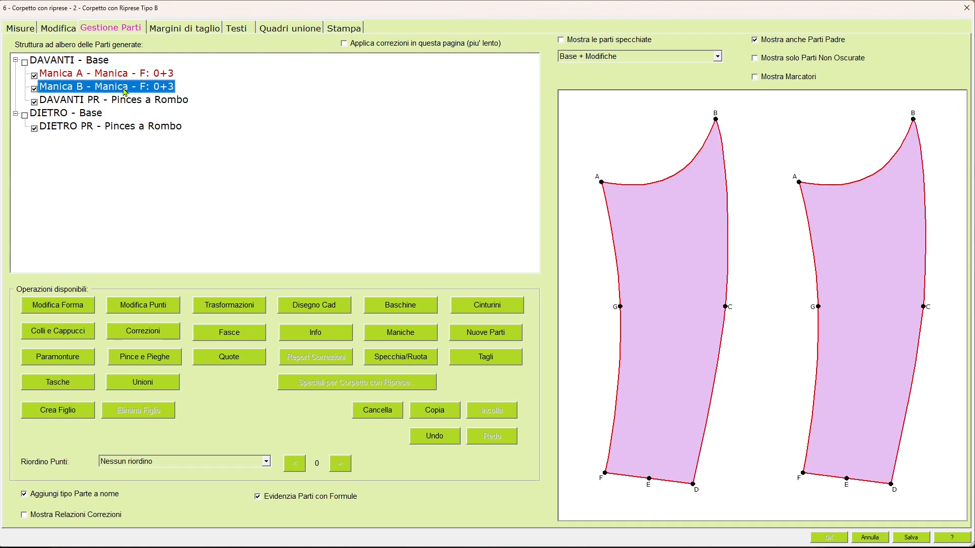
pyautogui.click(58, 306)
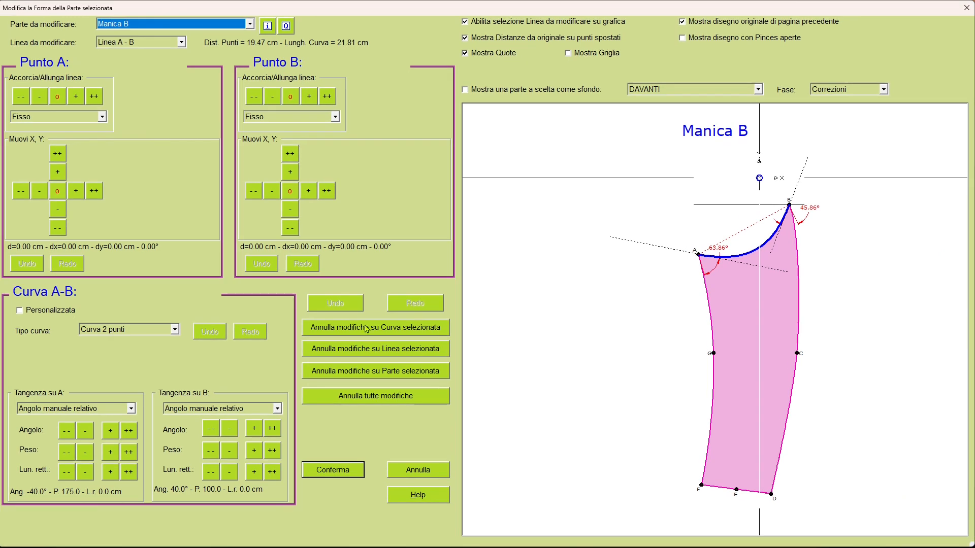
pyautogui.click(782, 444)
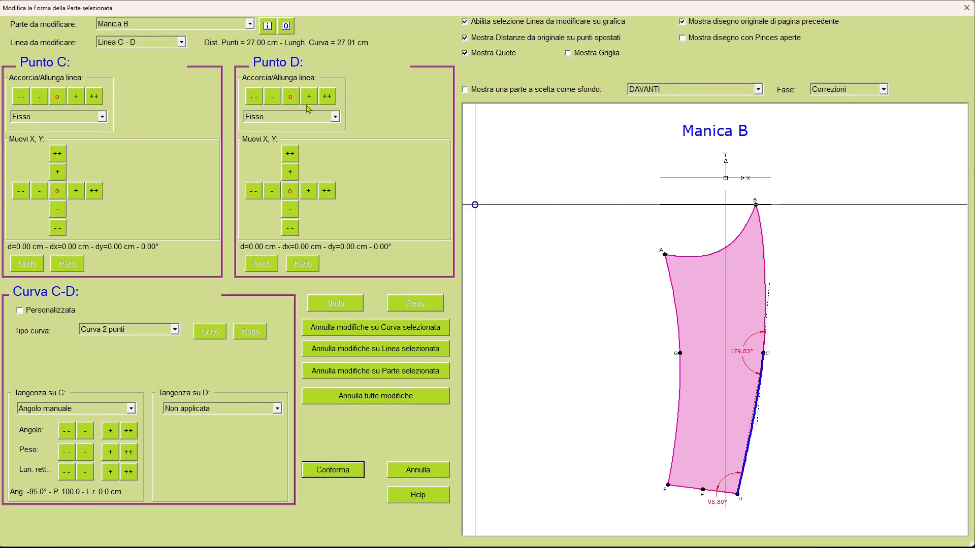
pyautogui.click(253, 98)
pyautogui.click(254, 98)
pyautogui.click(253, 98)
pyautogui.click(253, 98)
pyautogui.click(253, 98)
pyautogui.click(253, 98)
pyautogui.click(254, 98)
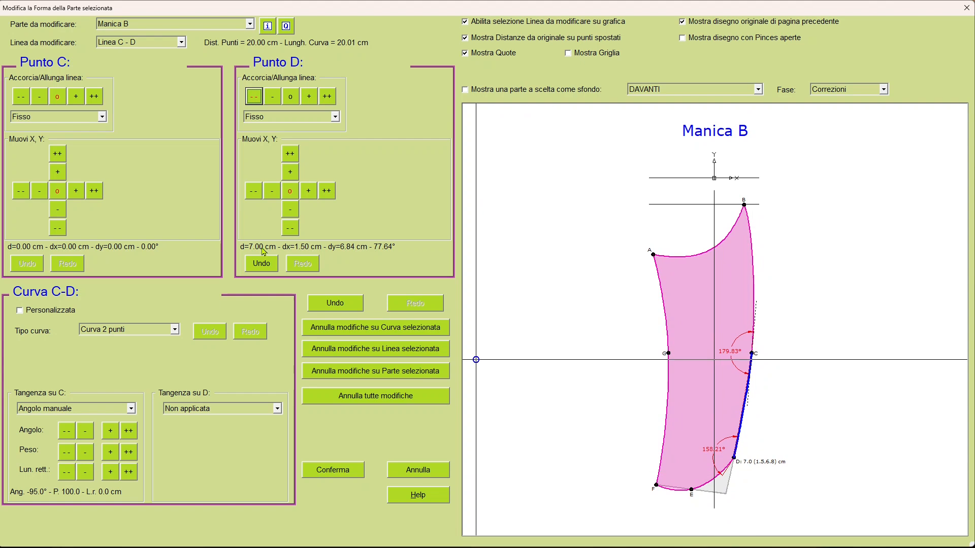
# Shorten line F-G of Manica B by 7 cm at point F.
pyautogui.click(666, 418)
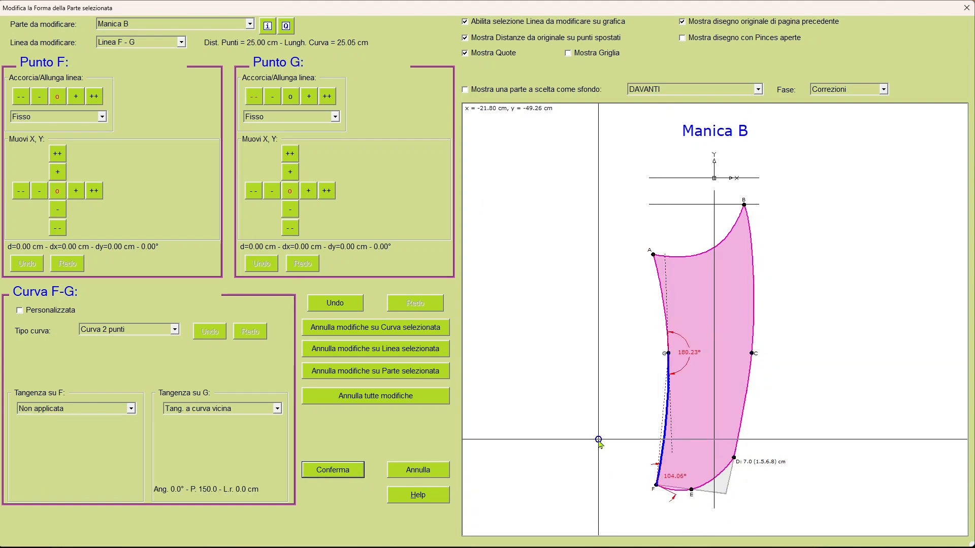
pyautogui.click(21, 97)
pyautogui.click(21, 96)
pyautogui.click(21, 96)
pyautogui.click(21, 96)
pyautogui.click(21, 97)
pyautogui.click(21, 96)
pyautogui.click(21, 97)
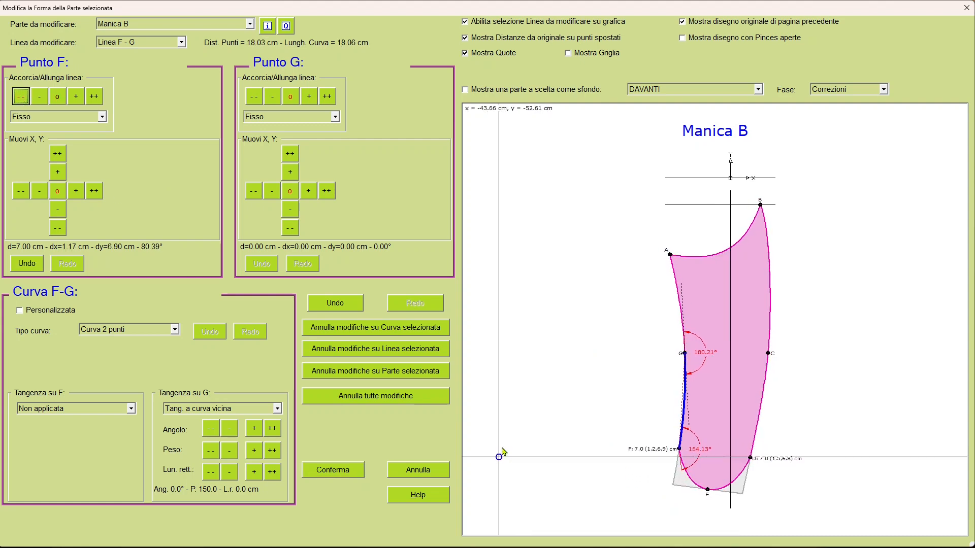
# Move point E on the hem of Manica B up by 7 cm and confirm the shape.
pyautogui.click(693, 475)
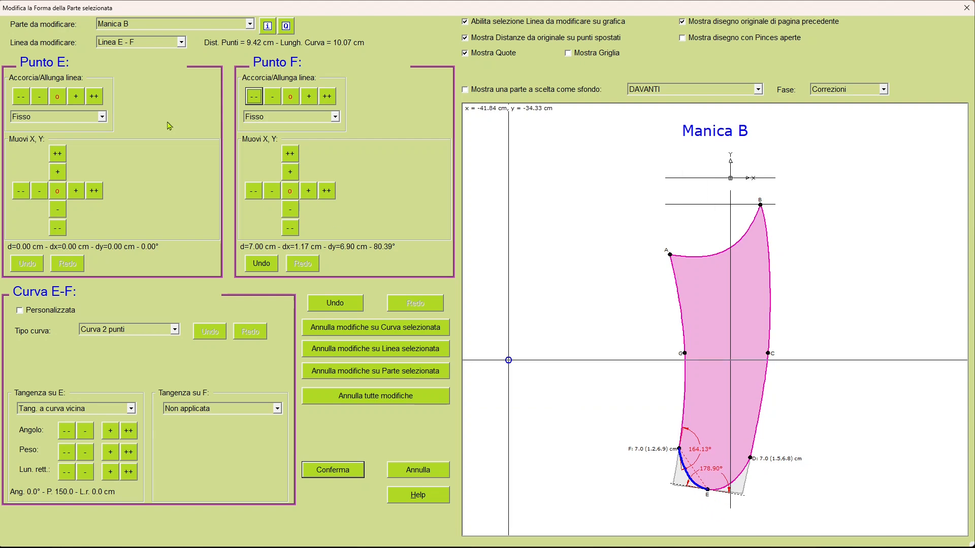
pyautogui.click(58, 154)
pyautogui.click(57, 153)
pyautogui.click(57, 153)
pyautogui.click(57, 154)
pyautogui.click(58, 154)
pyautogui.click(57, 154)
pyautogui.click(58, 154)
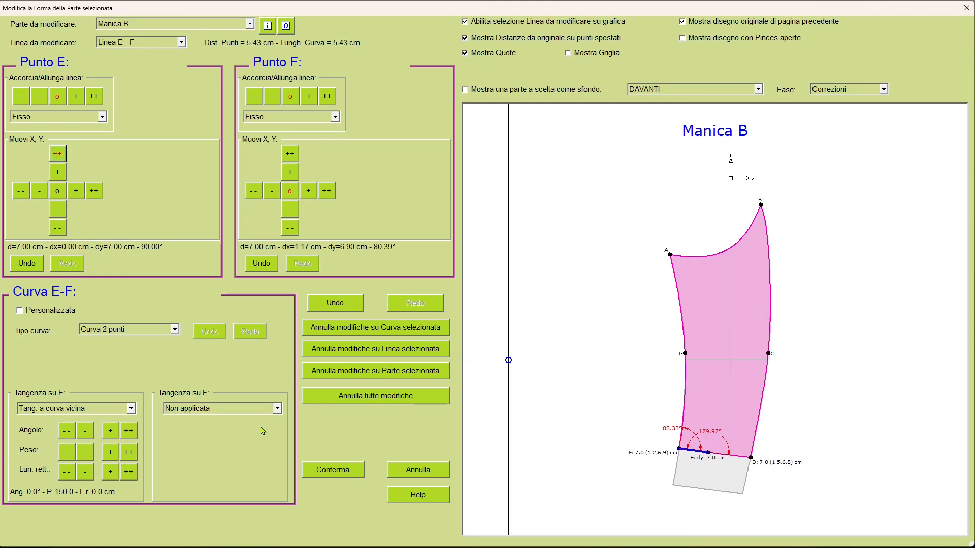
pyautogui.click(332, 470)
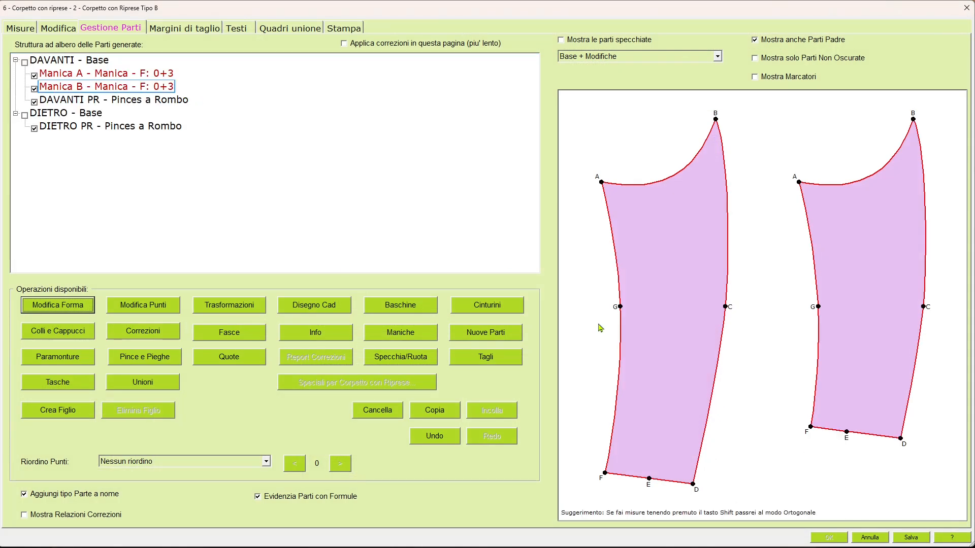